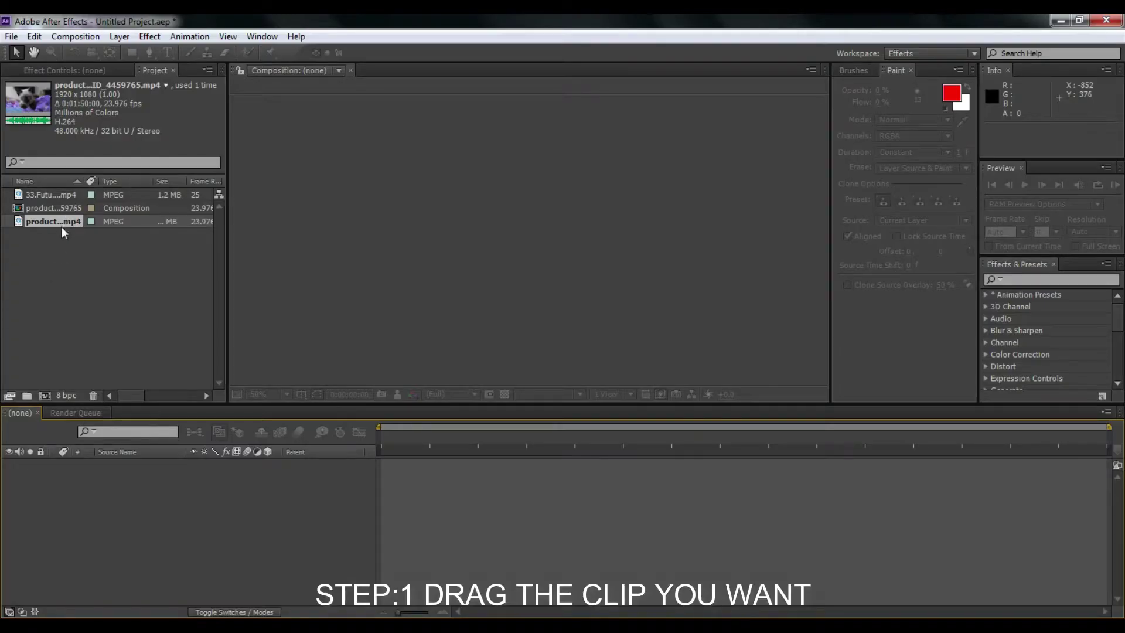
Build a new composition from the kitten clip and switch to the Motion Tracking workspace
left_click_drag(61, 226, 78, 477)
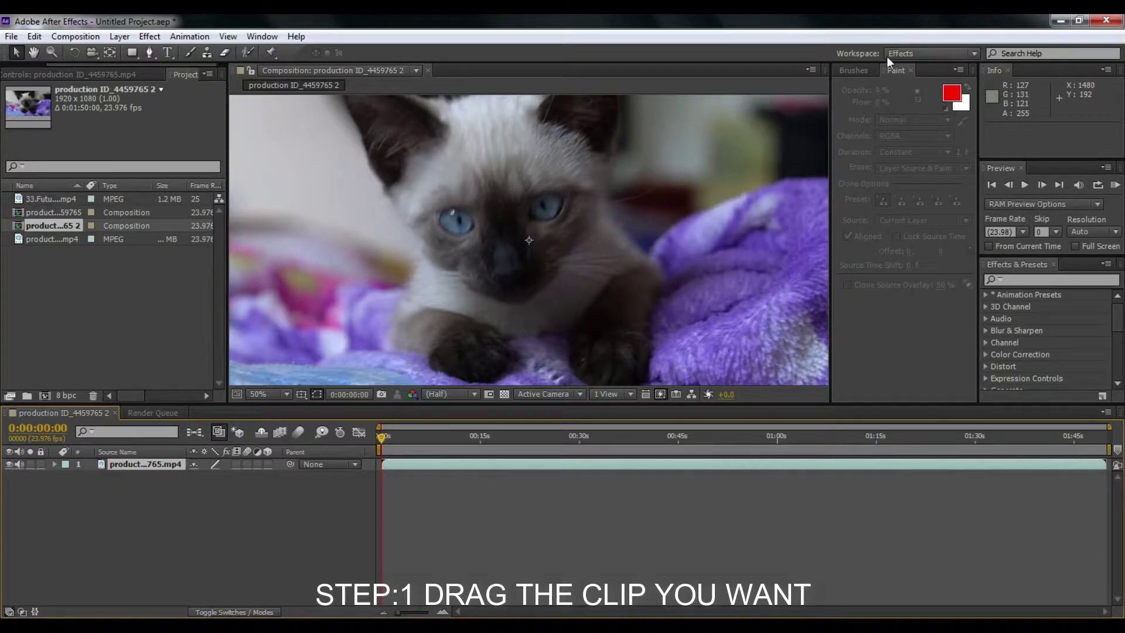
left_click(949, 52)
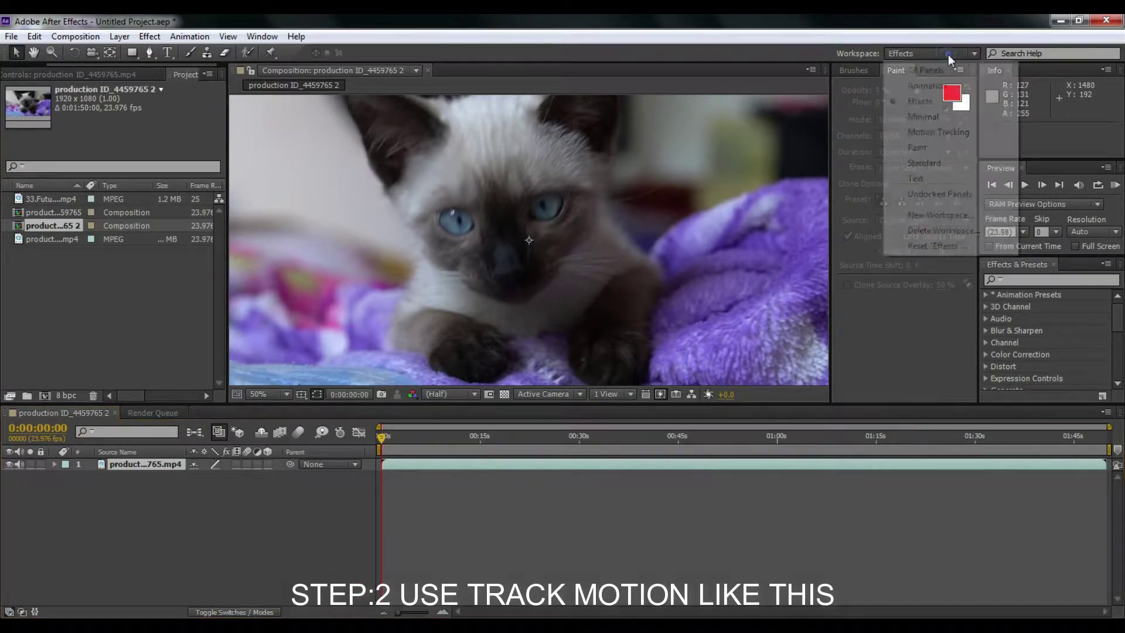
left_click(942, 131)
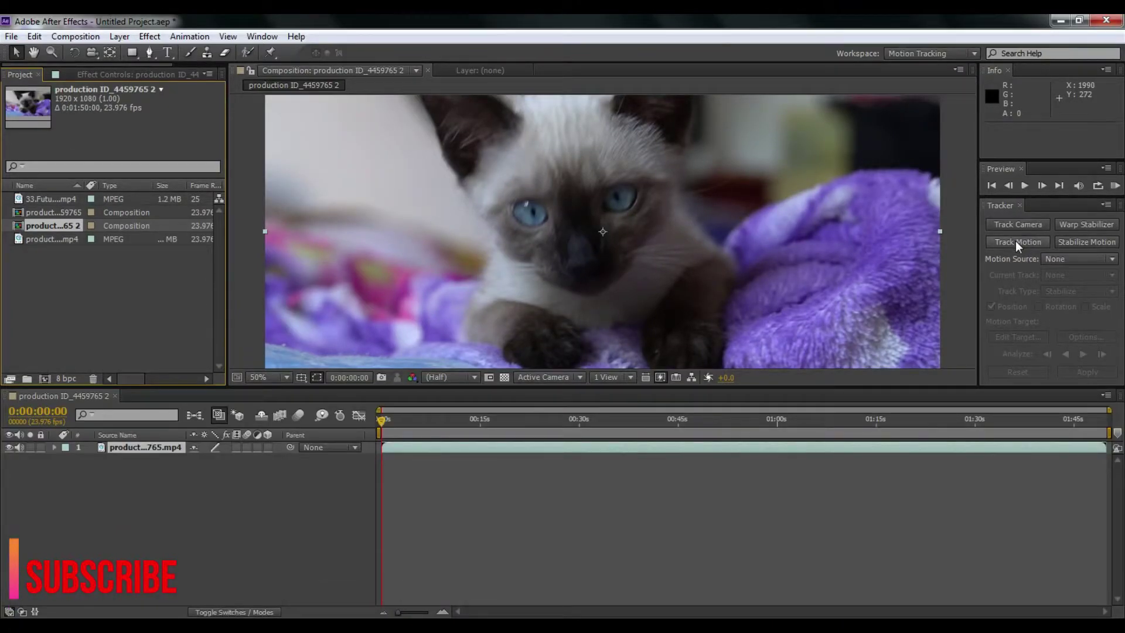
Start a position track on the kitten footage with Track Point 1 tightly over the left eye
left_click(1014, 240)
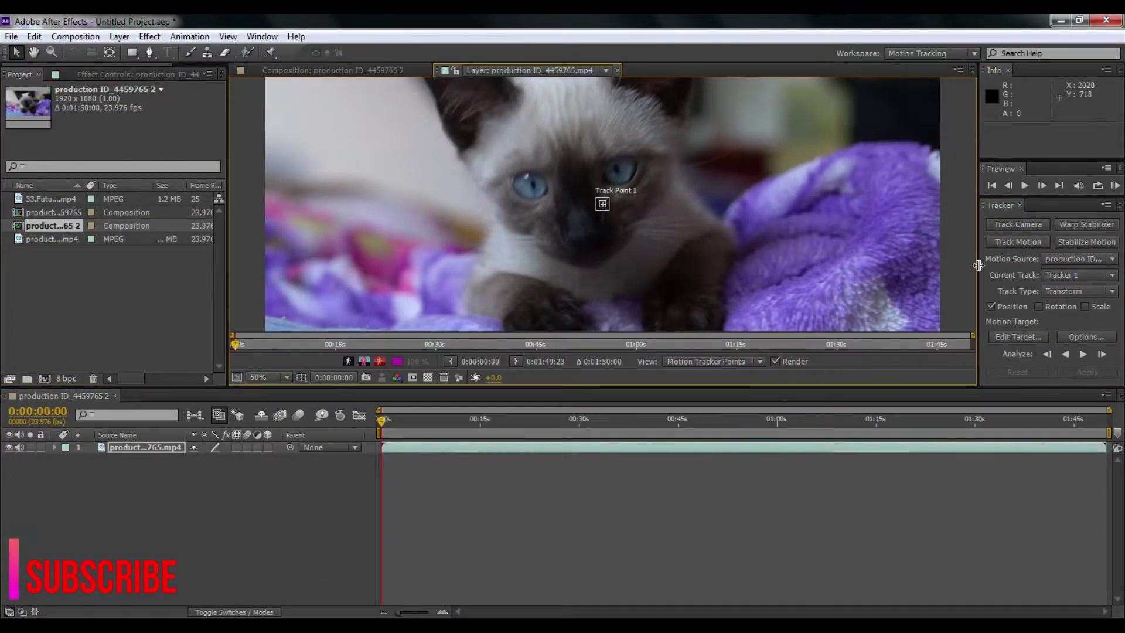
left_click_drag(978, 265, 911, 265)
left_click(556, 398)
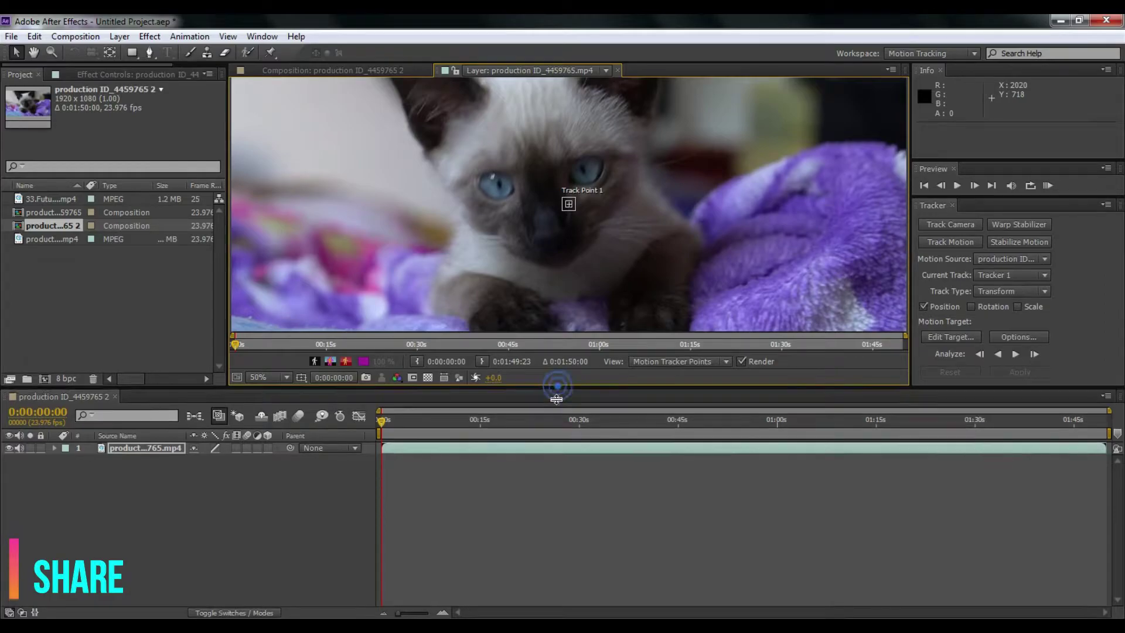
left_click_drag(556, 398, 557, 443)
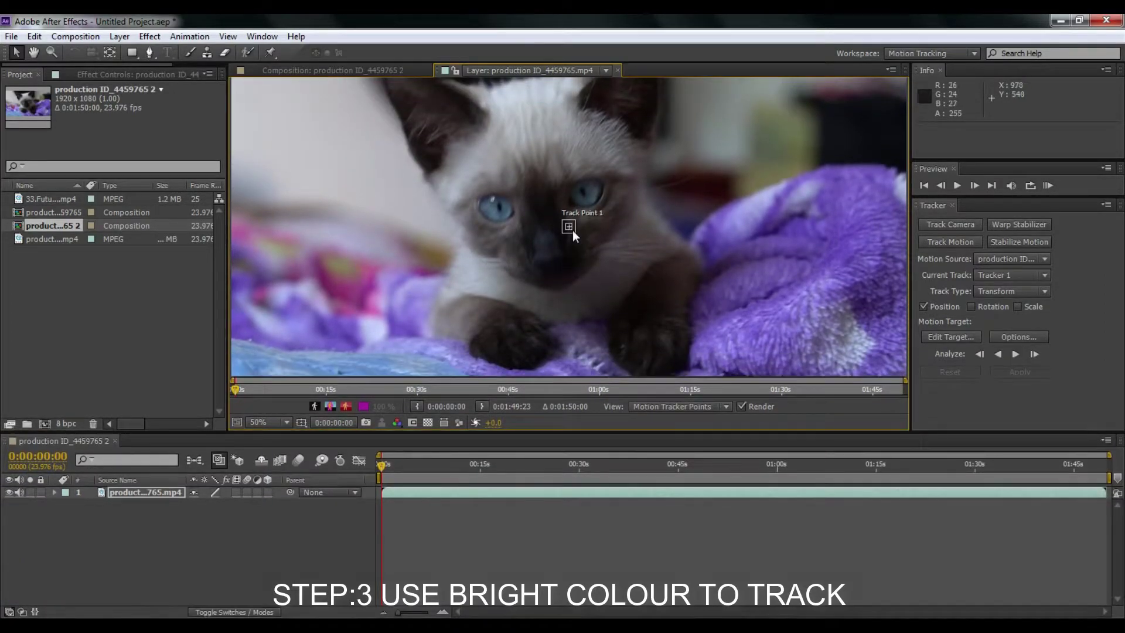
mouse_move(576, 232)
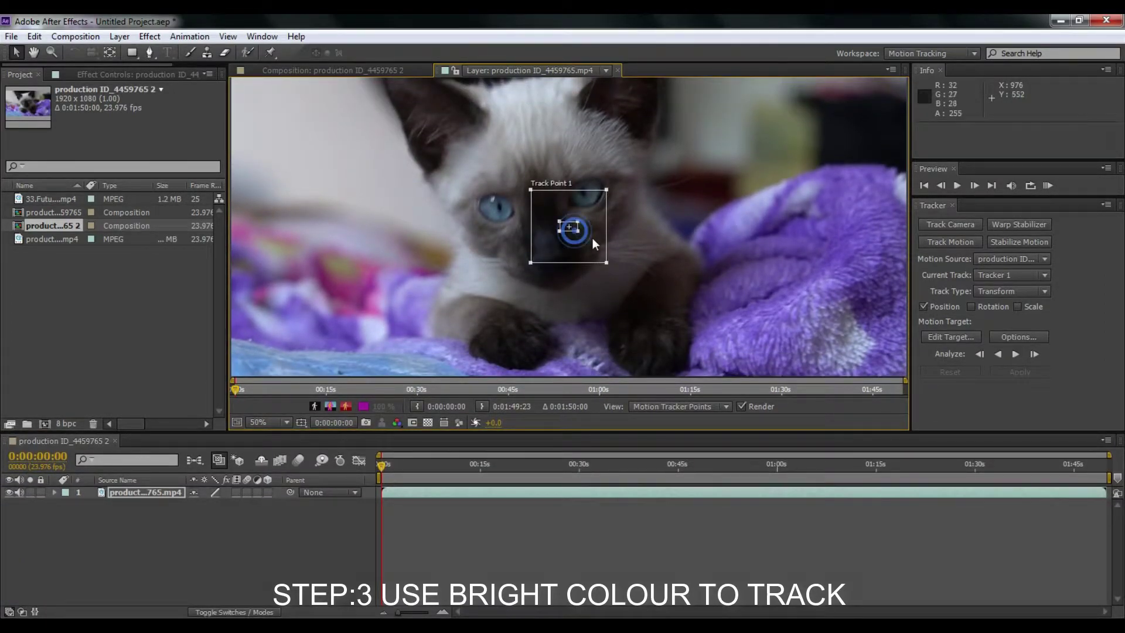
left_click_drag(592, 251, 499, 210)
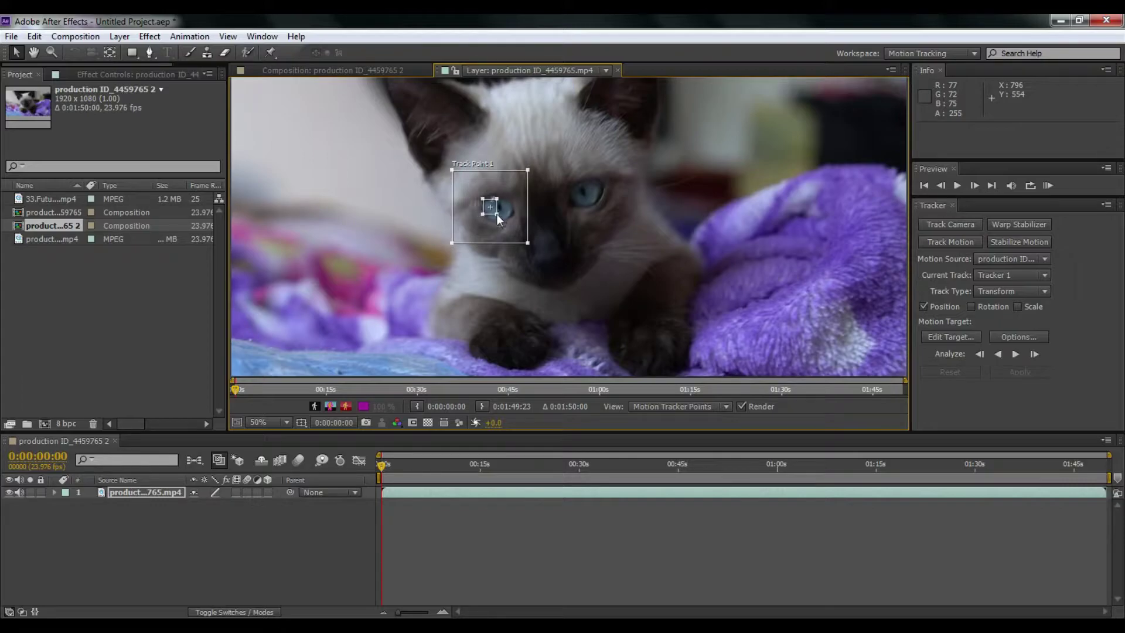
left_click_drag(527, 242, 518, 225)
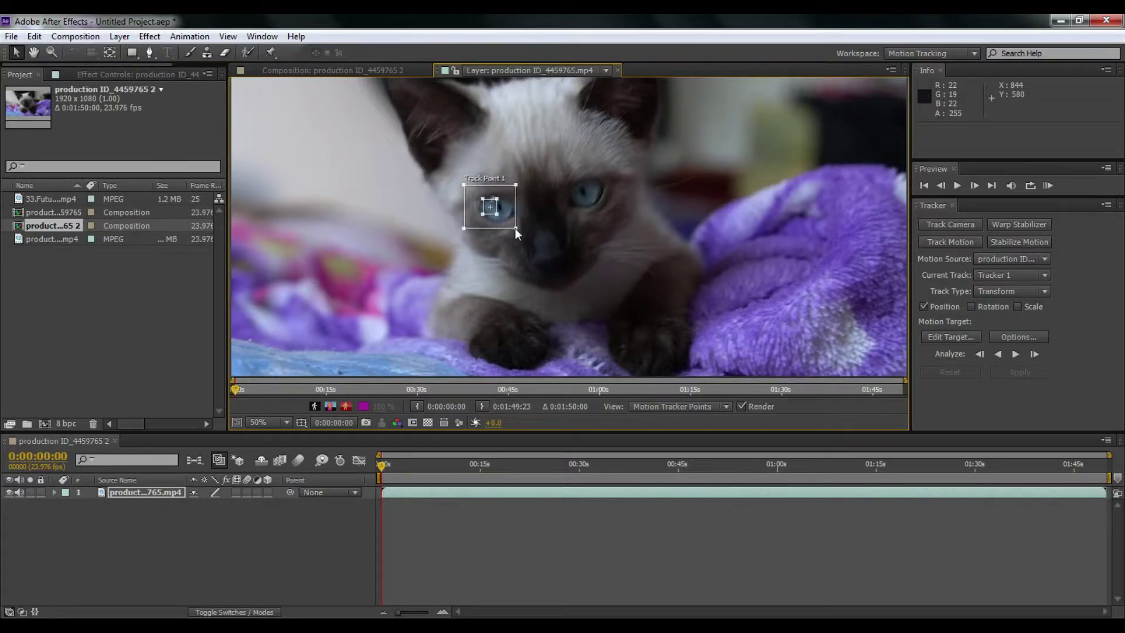
Analyze Track Point 1 forward through about four seconds, then return the playhead to 0:00:00:00
left_click(1015, 354)
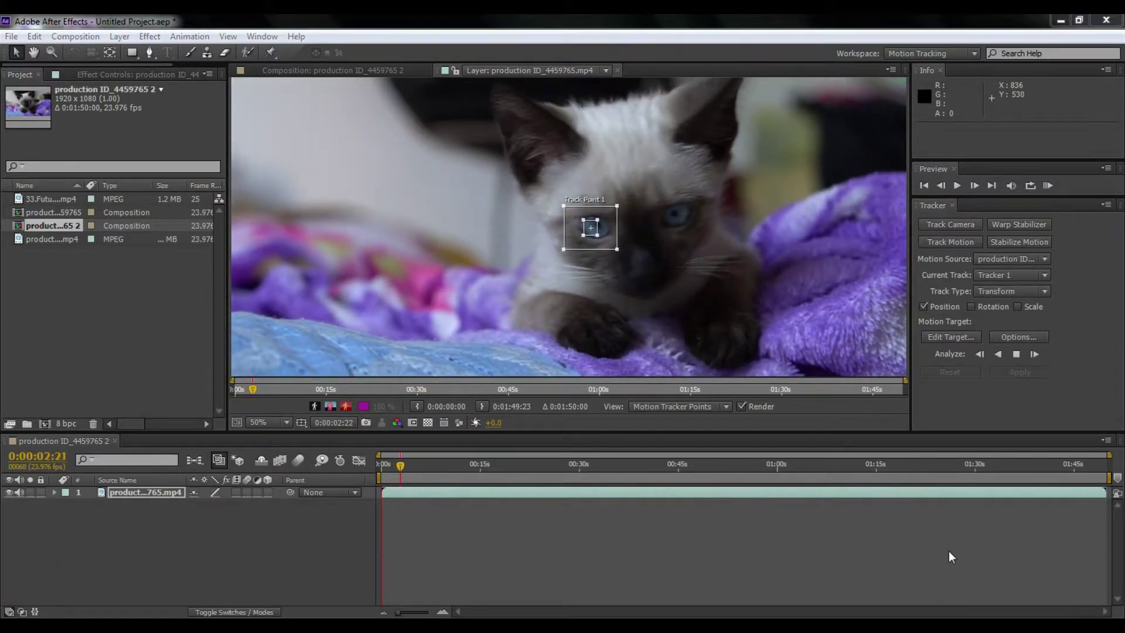
left_click(1016, 354)
left_click_drag(1106, 492, 414, 475)
left_click_drag(1107, 456, 468, 456)
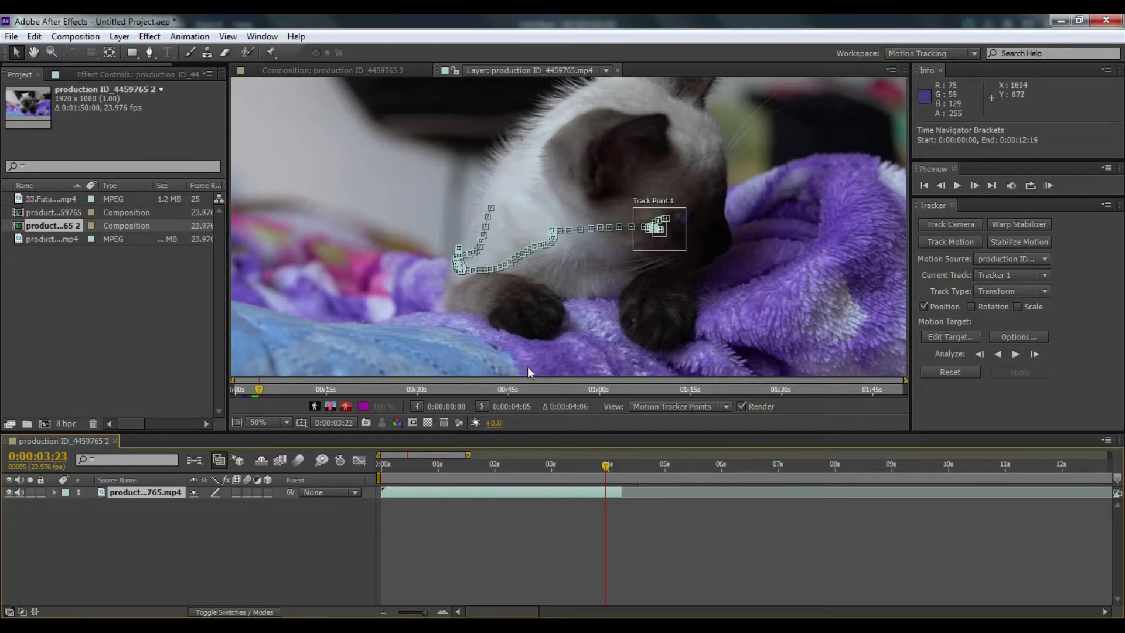
left_click(426, 463)
left_click(424, 464)
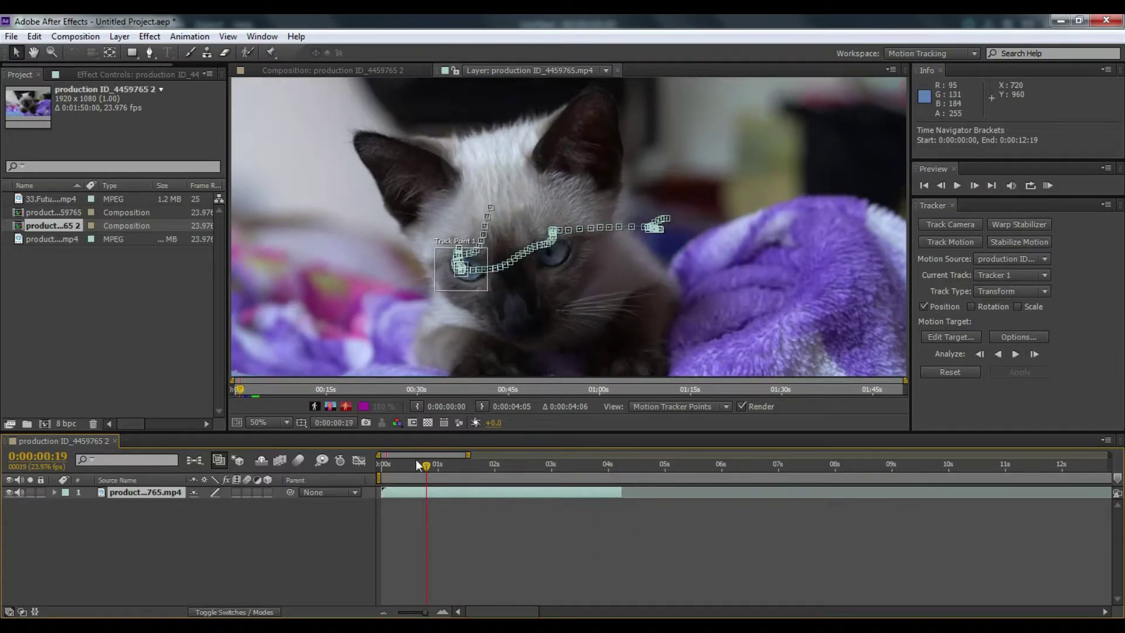
left_click_drag(419, 466, 372, 466)
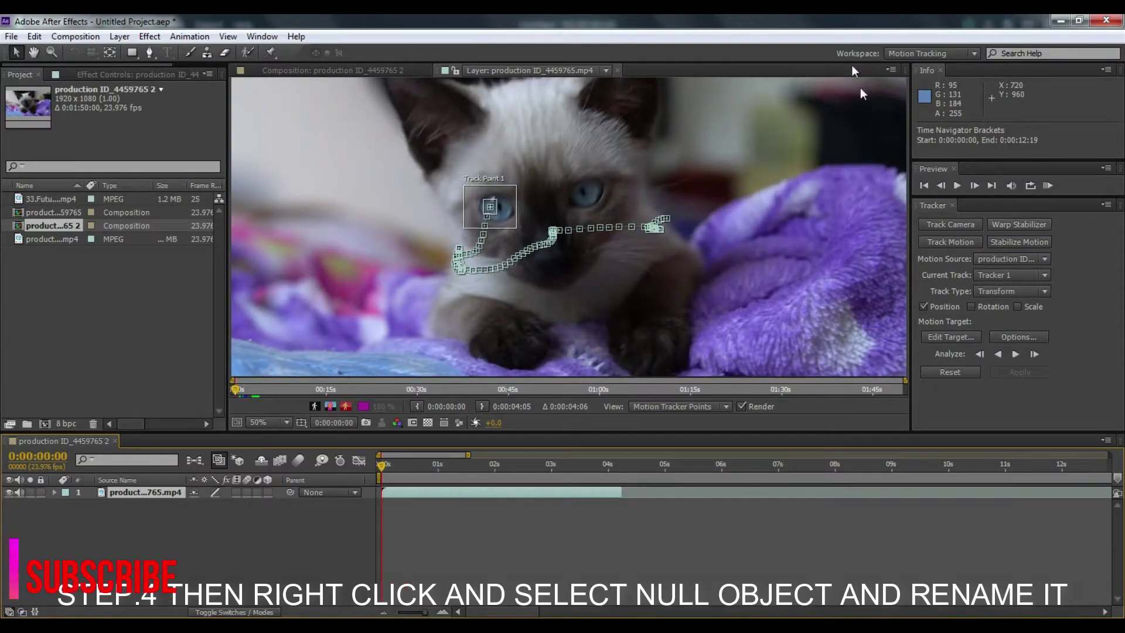
Add a Null Object layer above the kitten footage in the timeline
left_click(923, 51)
left_click(930, 100)
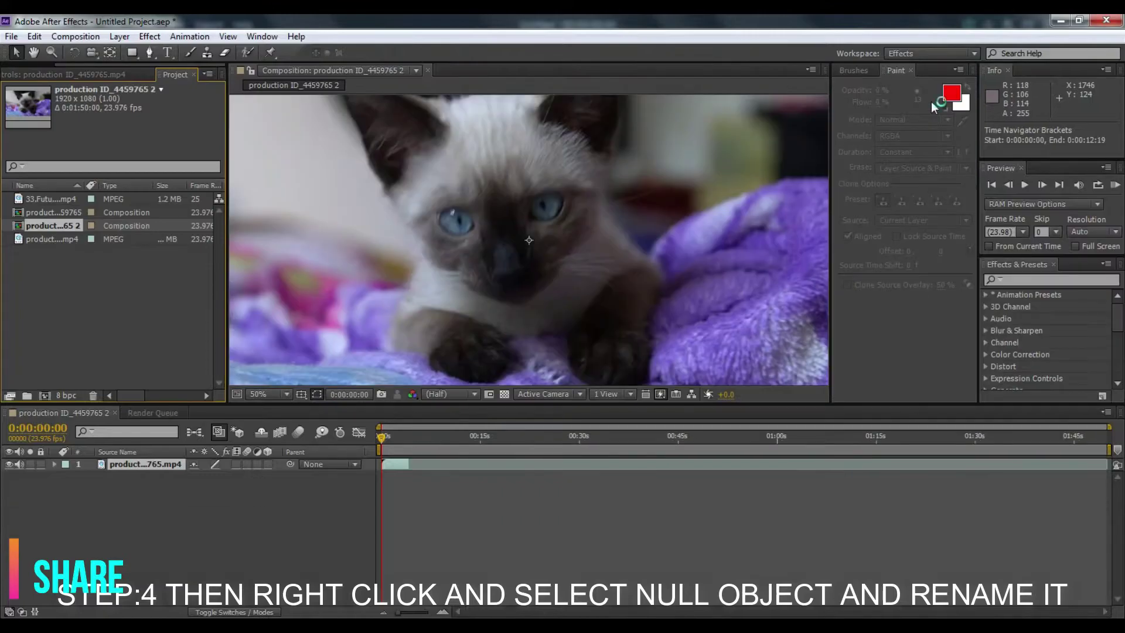
left_click(916, 54)
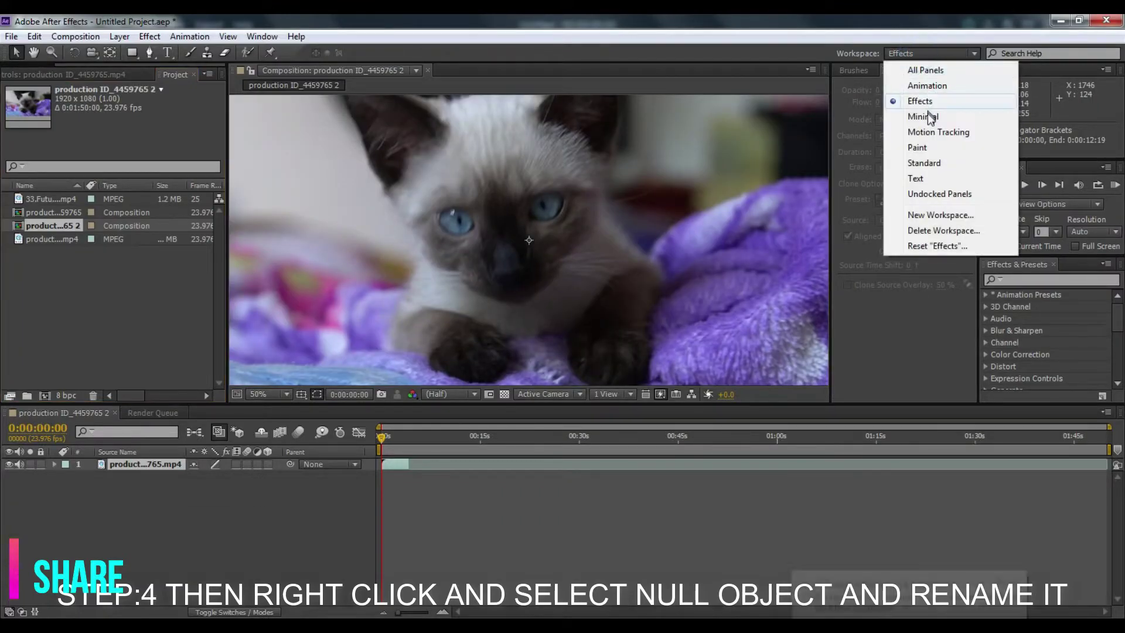
left_click(929, 131)
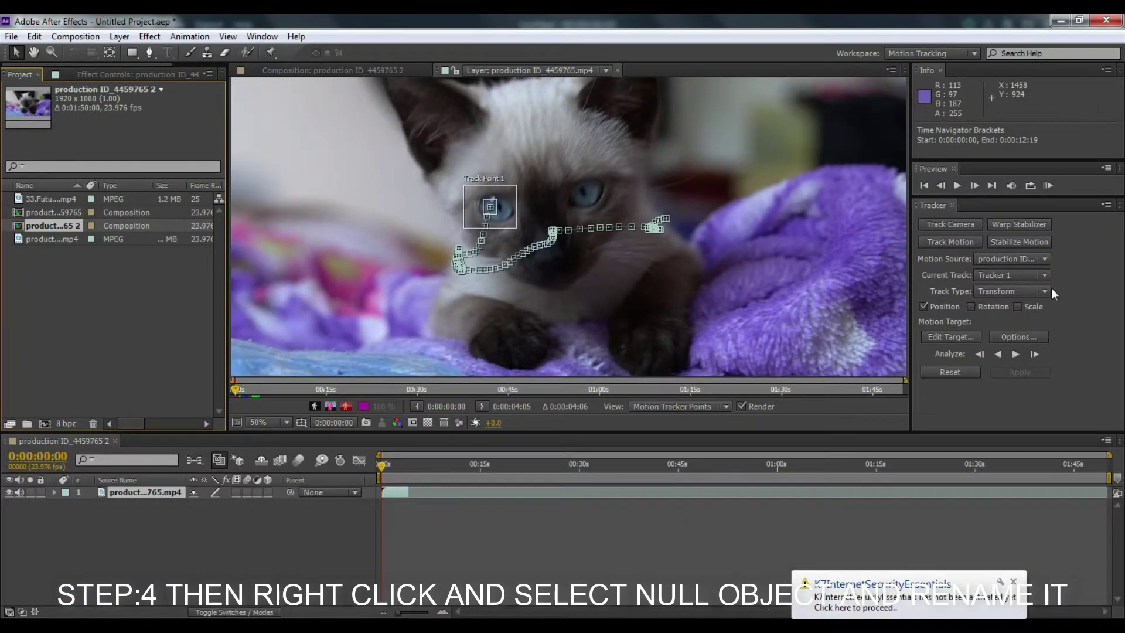
right_click(201, 563)
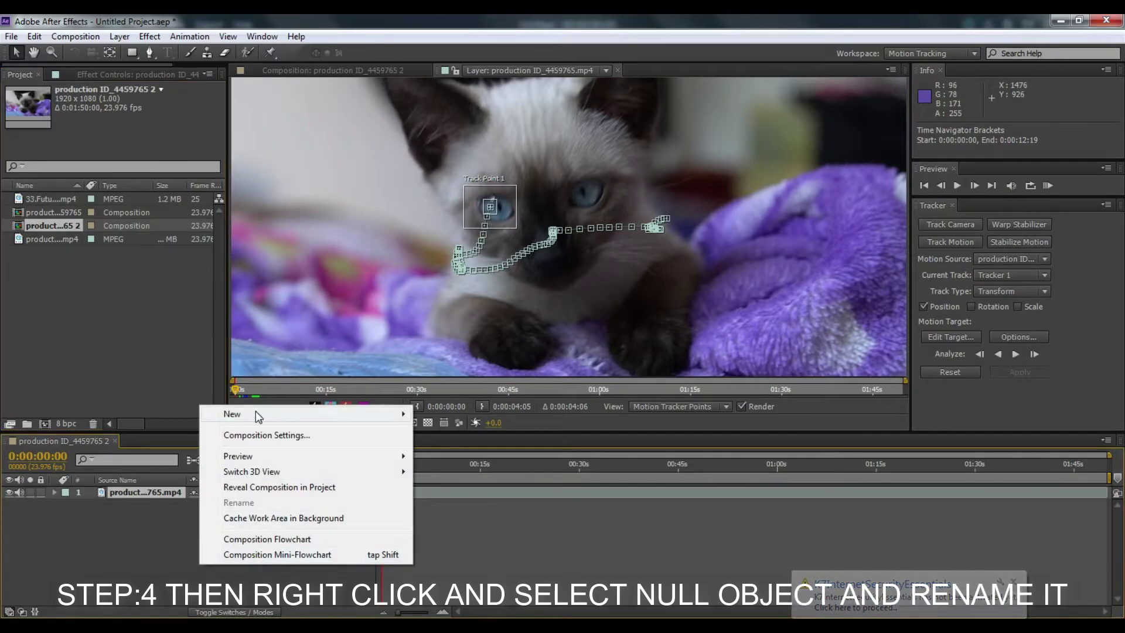
mouse_move(255, 413)
left_click(469, 497)
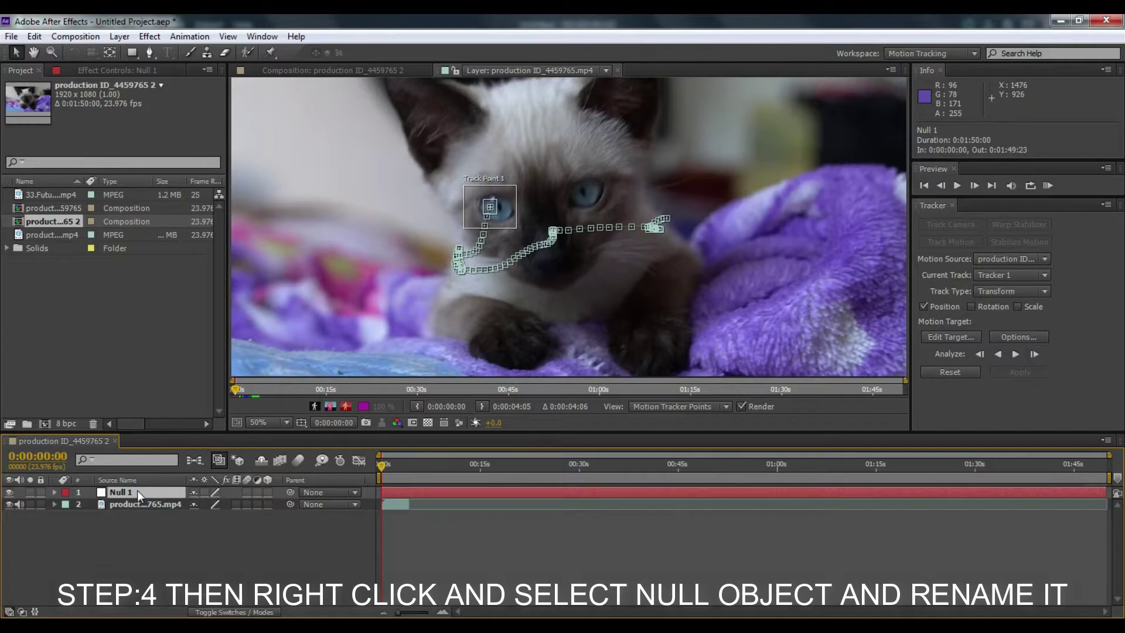
Rename the null layer to 'tracker hud' and reselect the kitten footage layer
right_click(137, 491)
left_click(176, 610)
type("tracker hud")
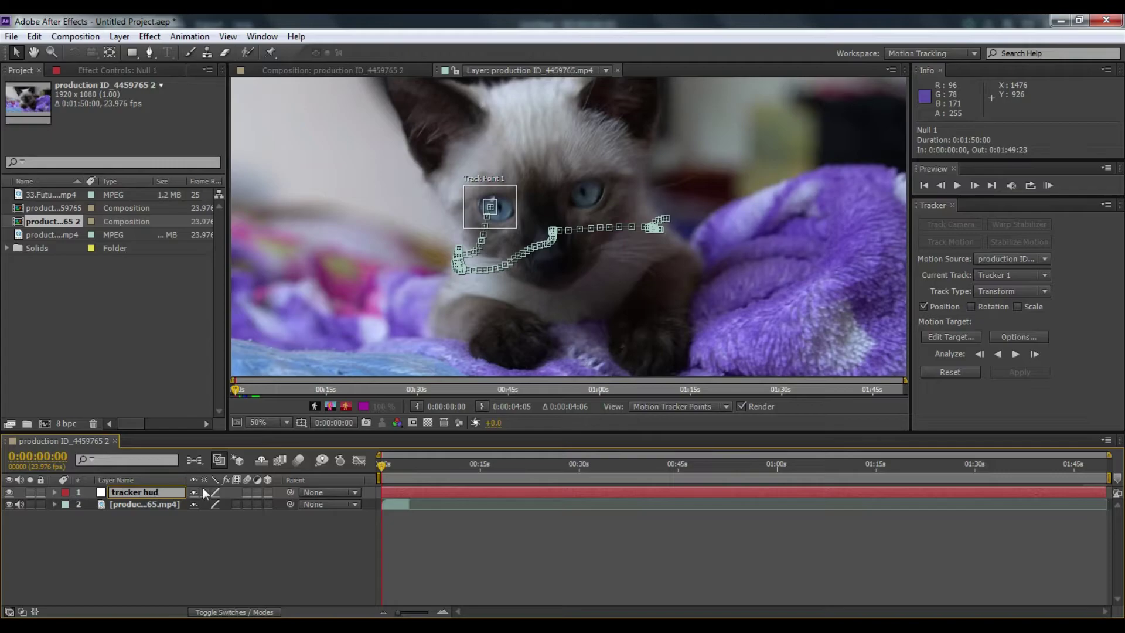
key("Return")
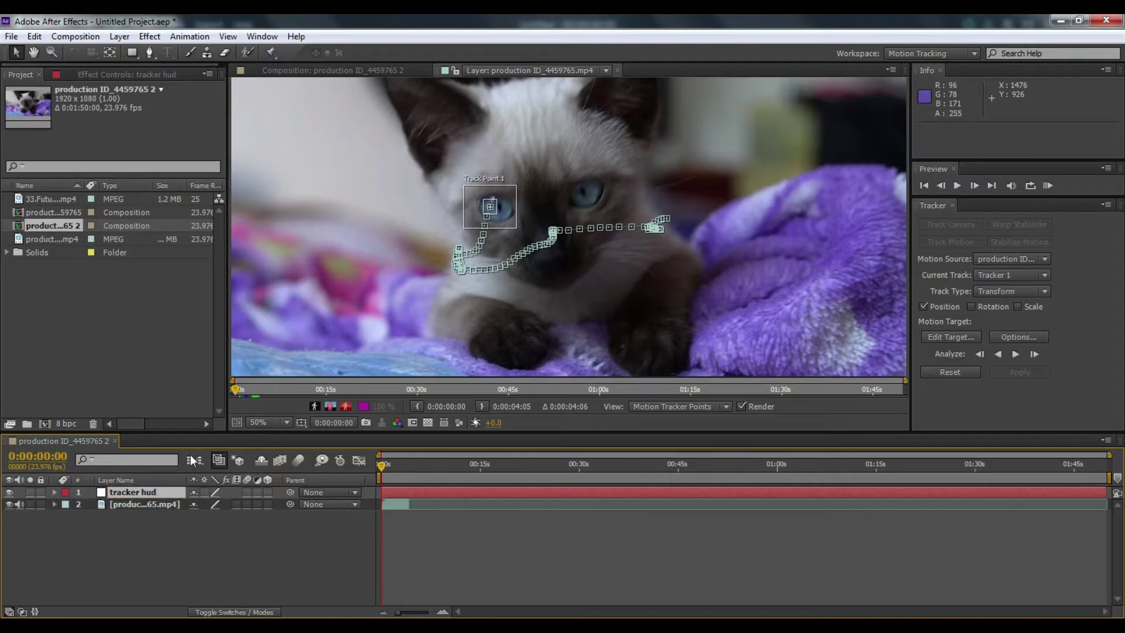
left_click(174, 504)
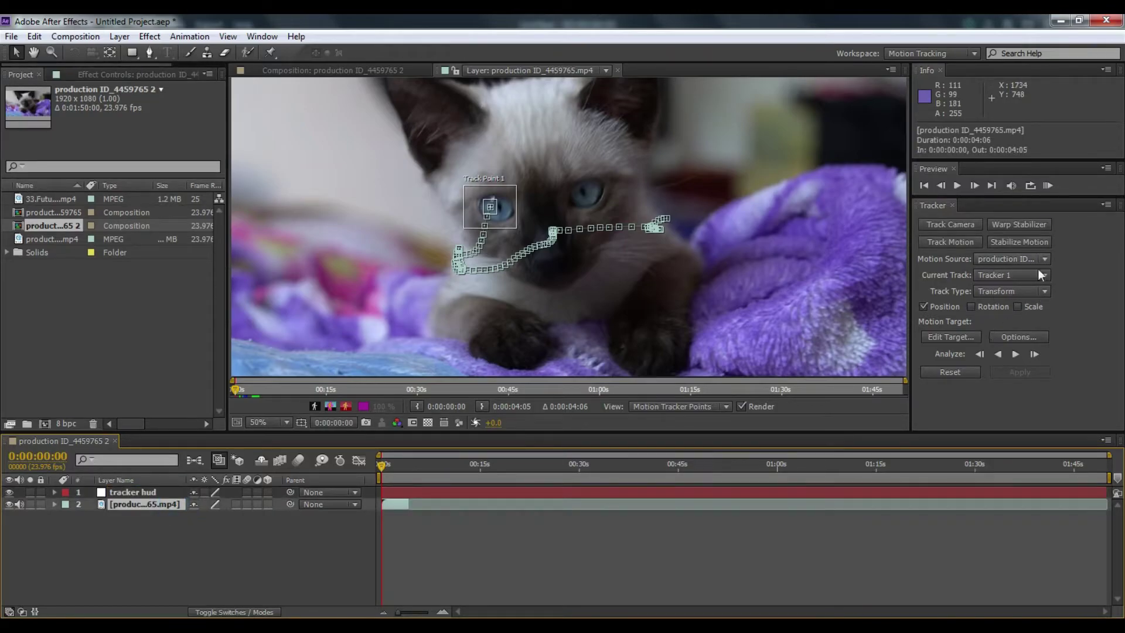
Apply the eye track to the tracker hud null as its target and trim it to about 4 s
left_click(951, 338)
left_click(586, 366)
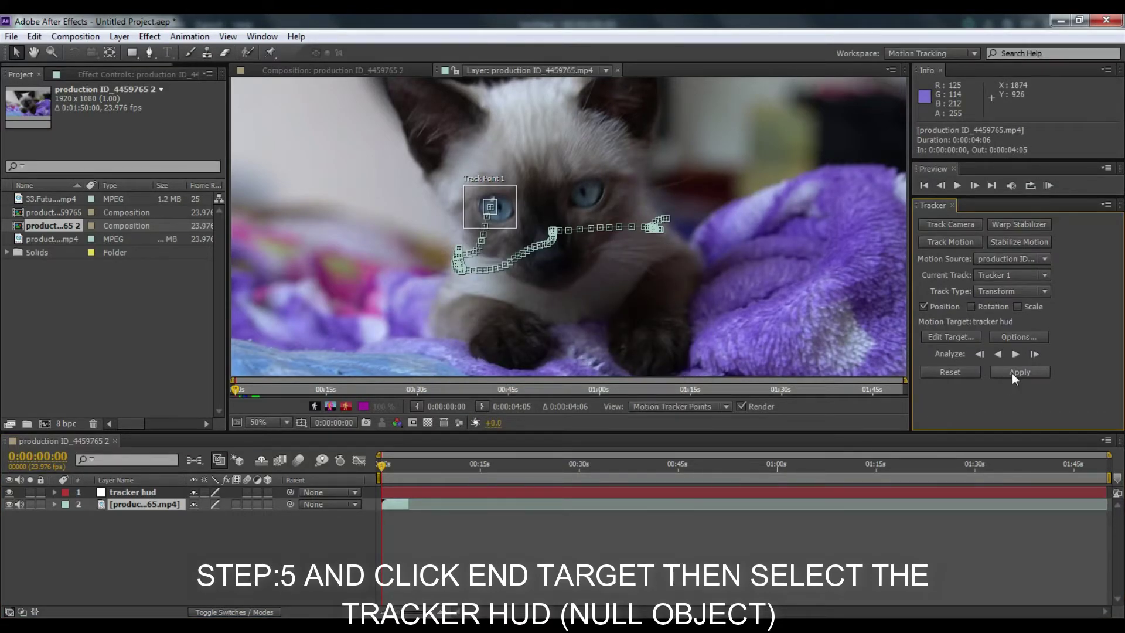
left_click(1039, 262)
left_click(1039, 264)
left_click(1021, 372)
left_click(554, 338)
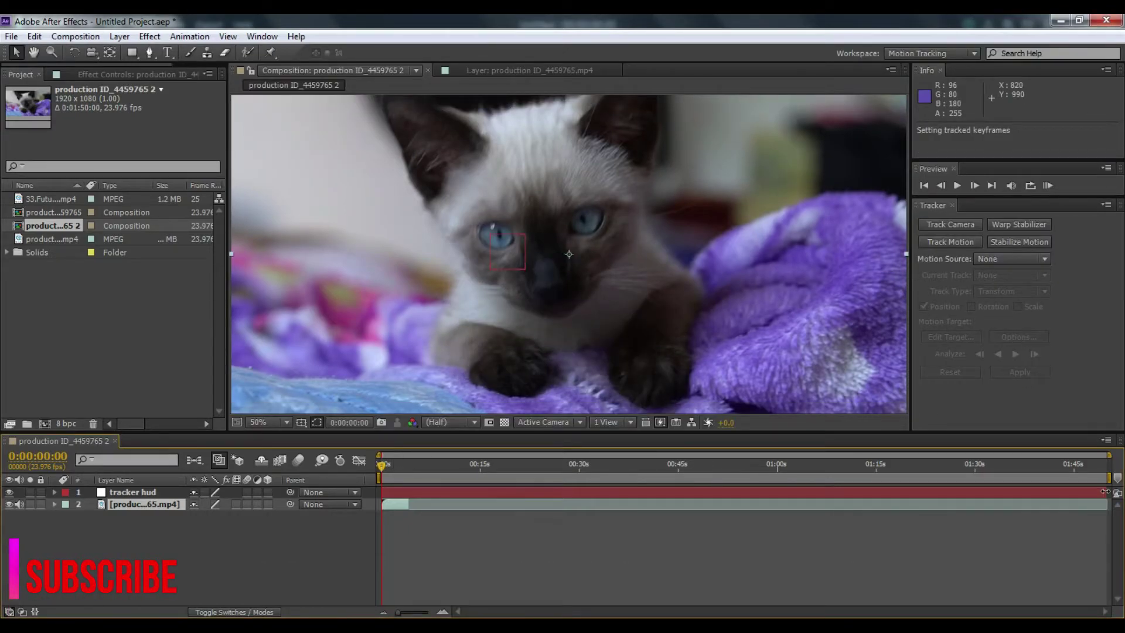
left_click_drag(1104, 491, 410, 506)
Trim tracker hud's out point to about four seconds and add 33.Futuristic_HUD.mp4 as the top layer
left_click_drag(1111, 463, 474, 527)
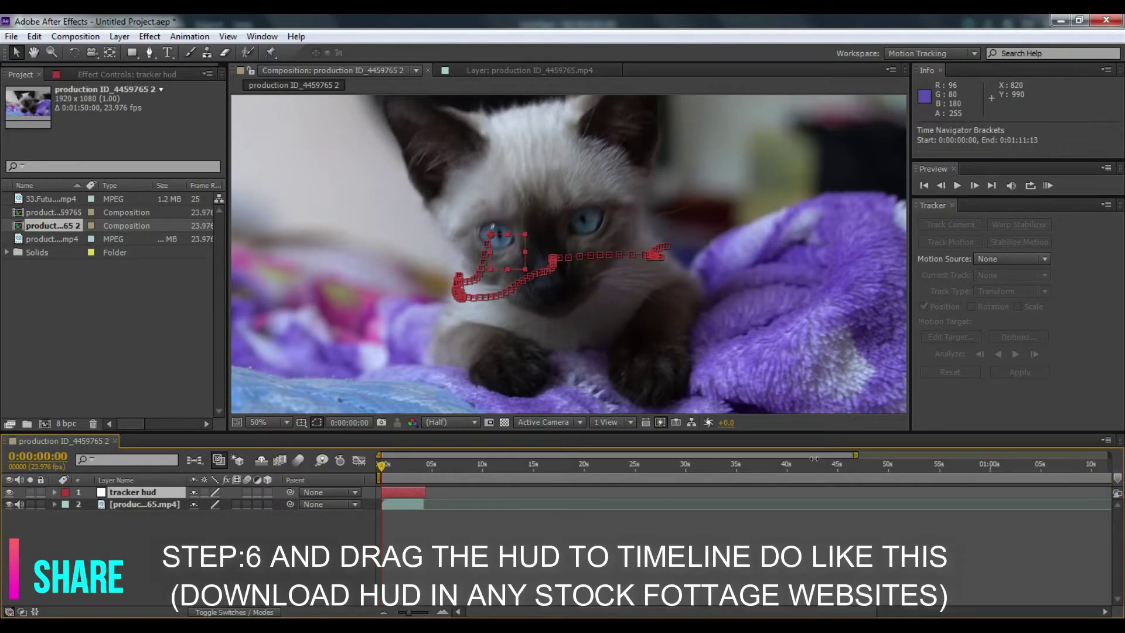
left_click(474, 528)
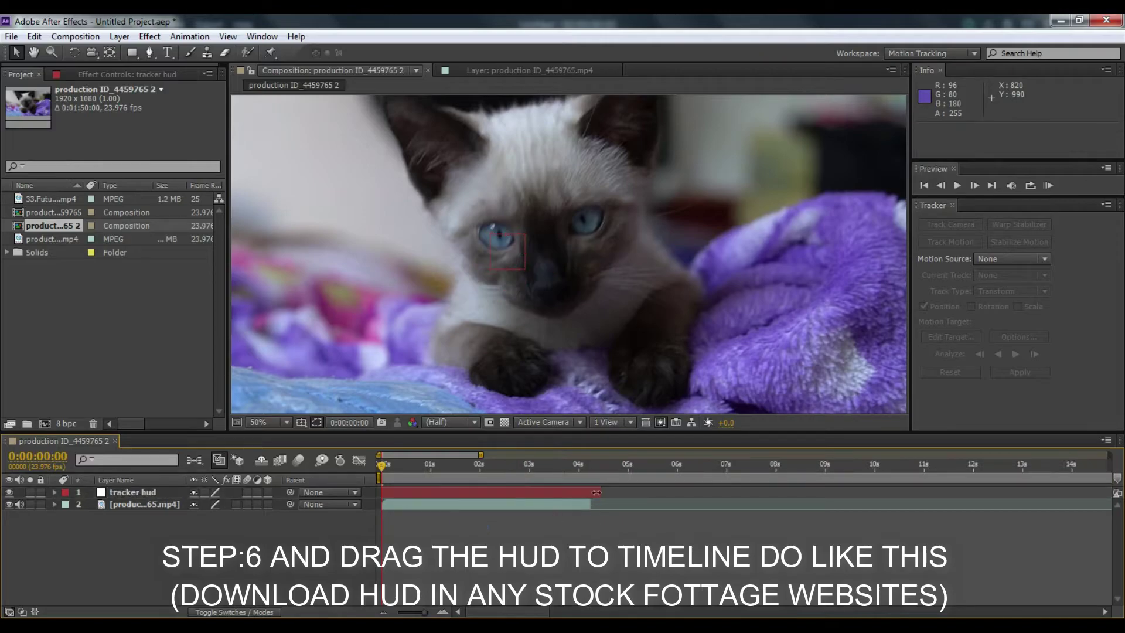
left_click_drag(599, 490, 591, 490)
left_click(492, 475)
left_click_drag(478, 454, 437, 454)
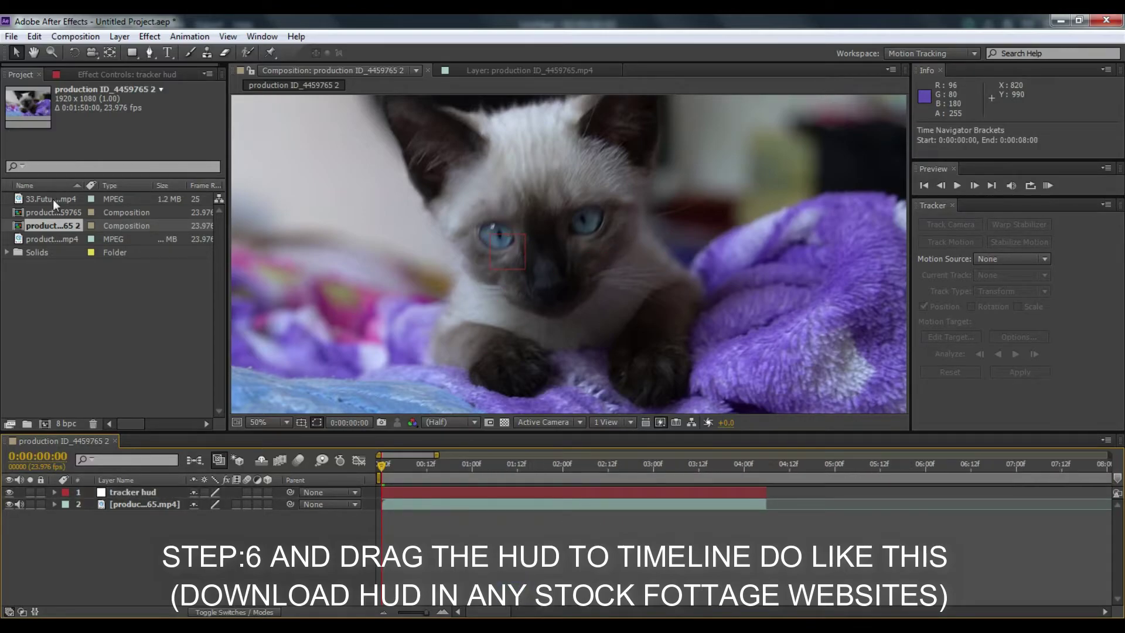
left_click_drag(54, 199, 129, 489)
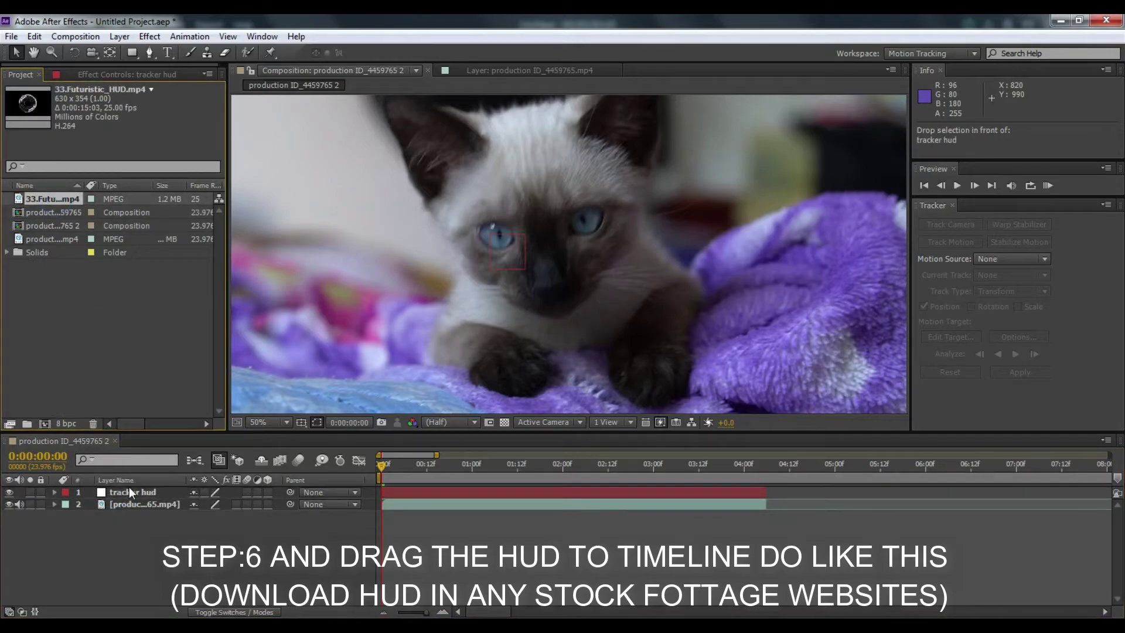
Set the HUD layer to Screen blending, then scale it down and place it over the kitten's eye
right_click(145, 491)
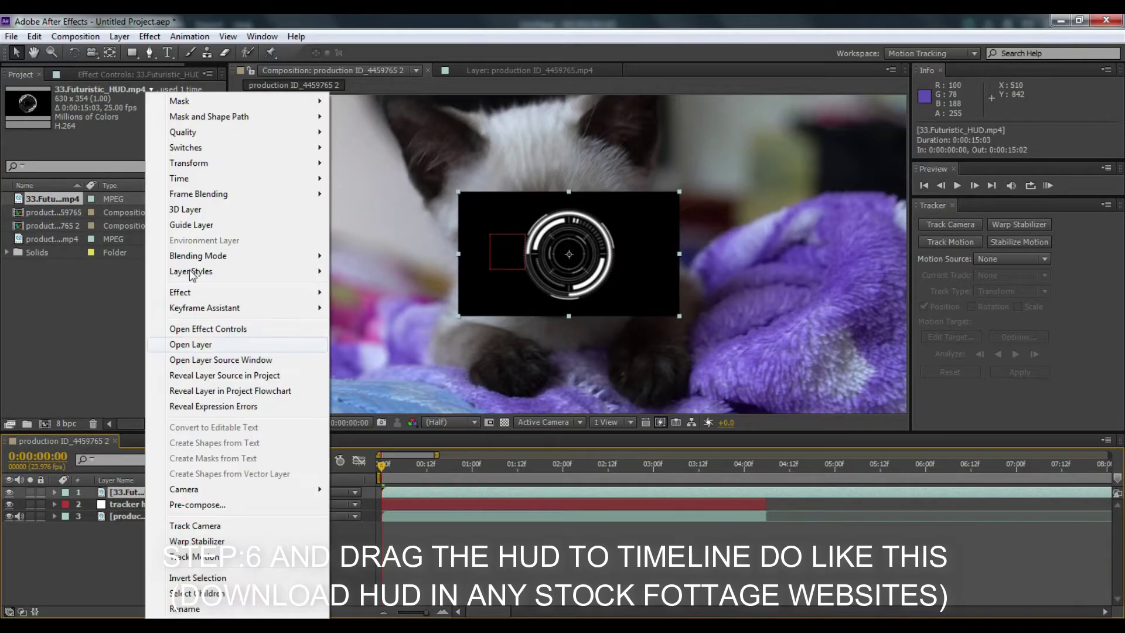
mouse_move(239, 256)
left_click(363, 255)
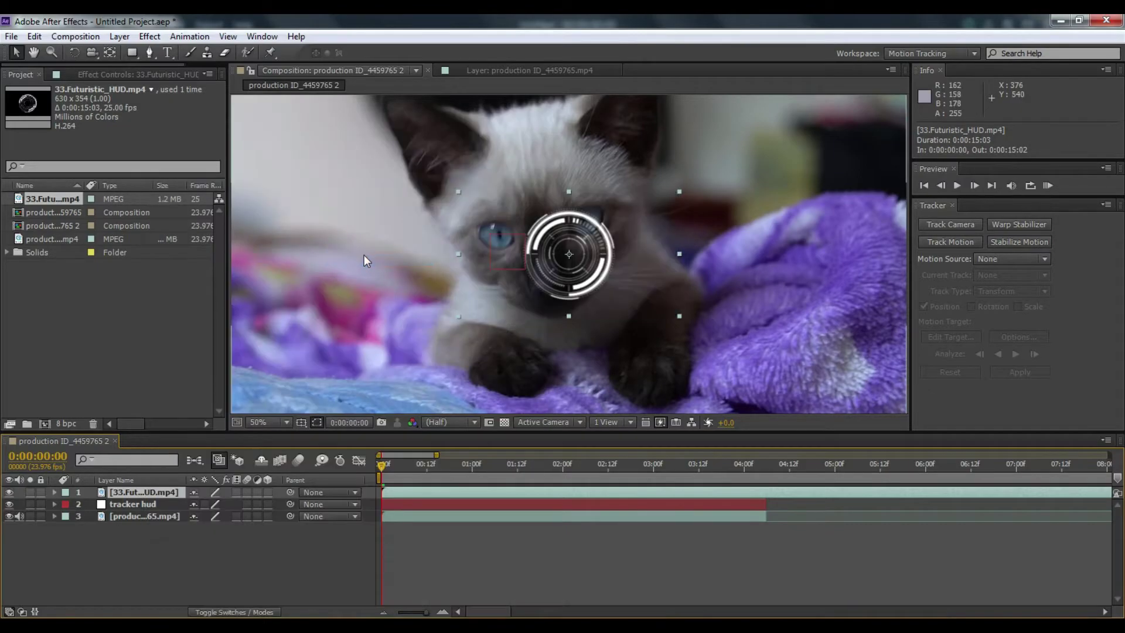
left_click_drag(681, 317, 617, 279)
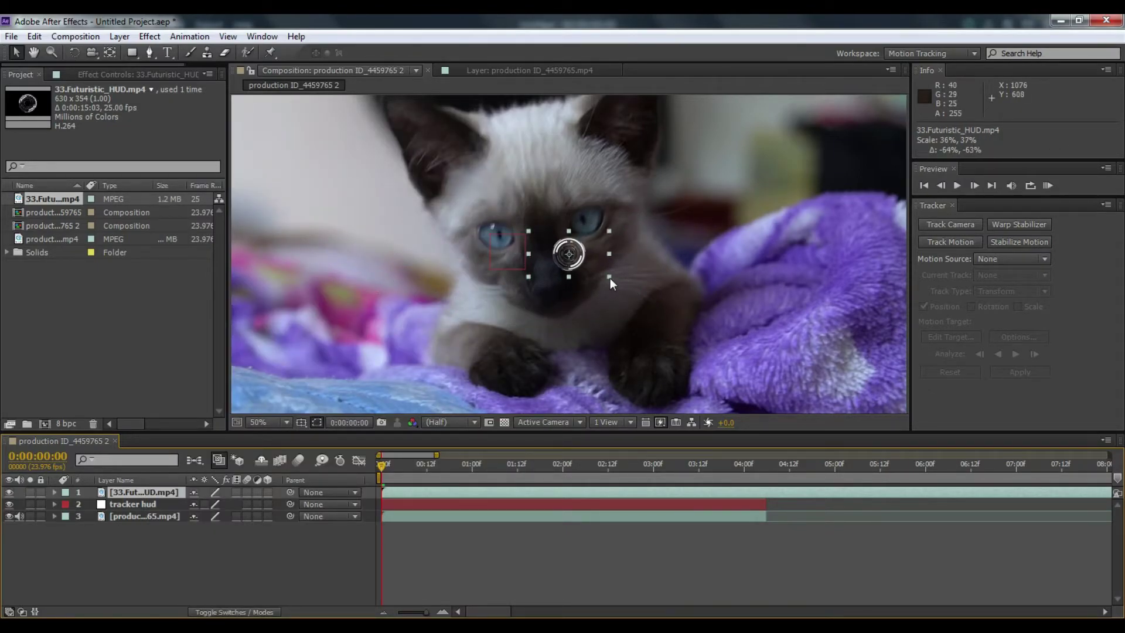
left_click_drag(583, 256, 501, 242)
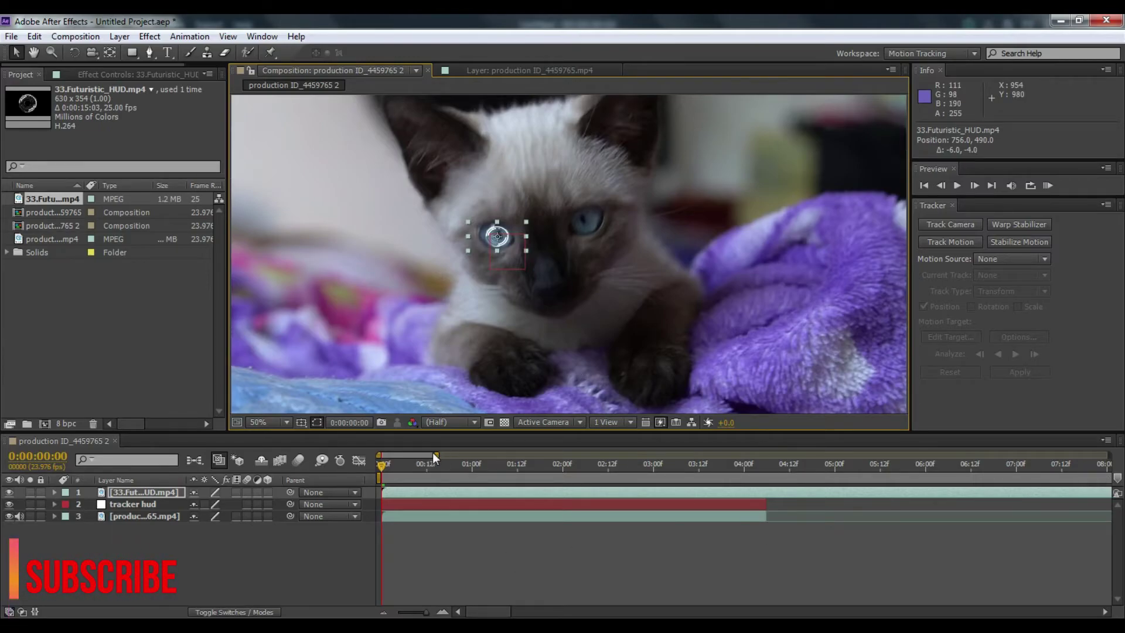
Trim the HUD layer to about 4 seconds and parent it to tracker hud
left_click_drag(435, 455, 649, 455)
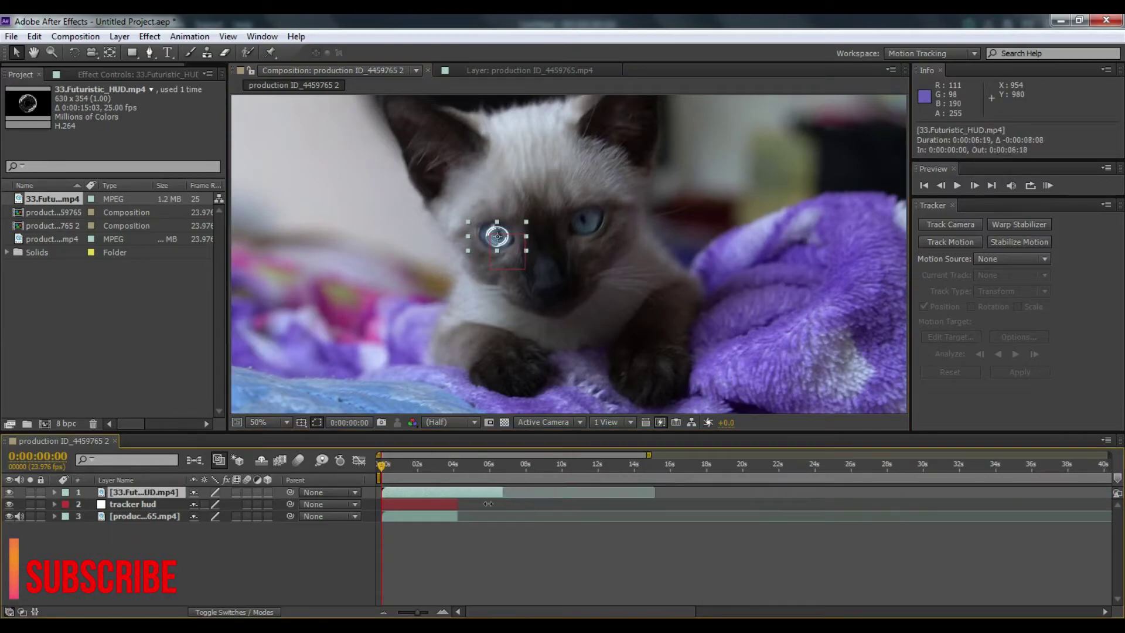
left_click_drag(488, 504, 459, 505)
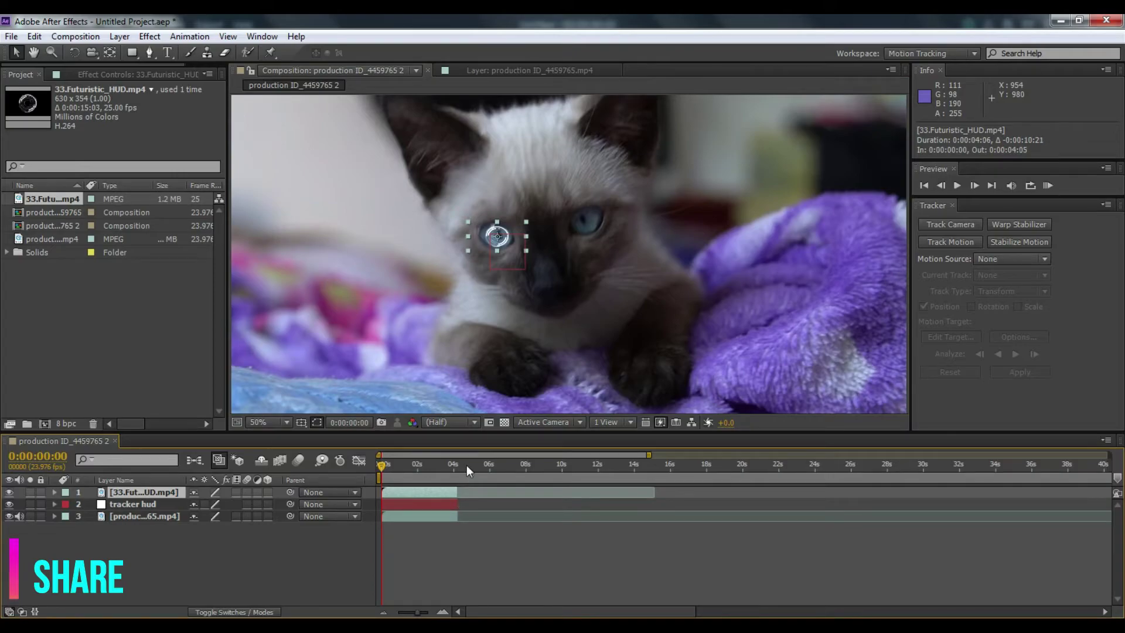
mouse_move(648, 454)
left_mouse_down()
mouse_move(442, 454)
mouse_move(423, 465)
left_mouse_up()
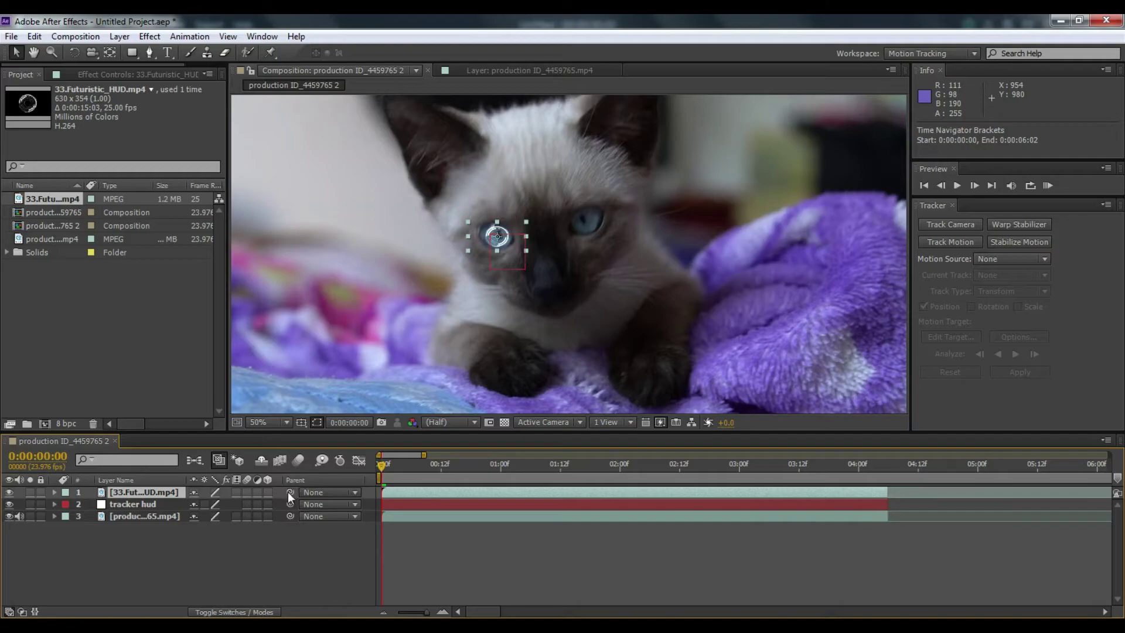
left_click(351, 491)
left_click(358, 545)
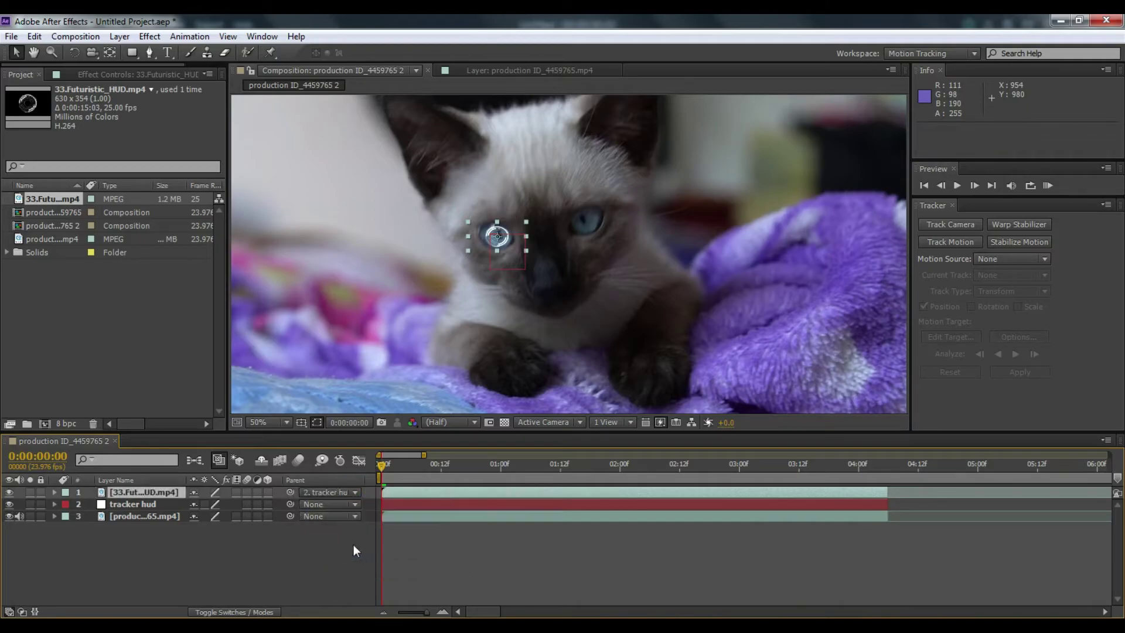
mouse_move(382, 465)
left_mouse_down()
mouse_move(450, 466)
mouse_move(378, 469)
left_mouse_up()
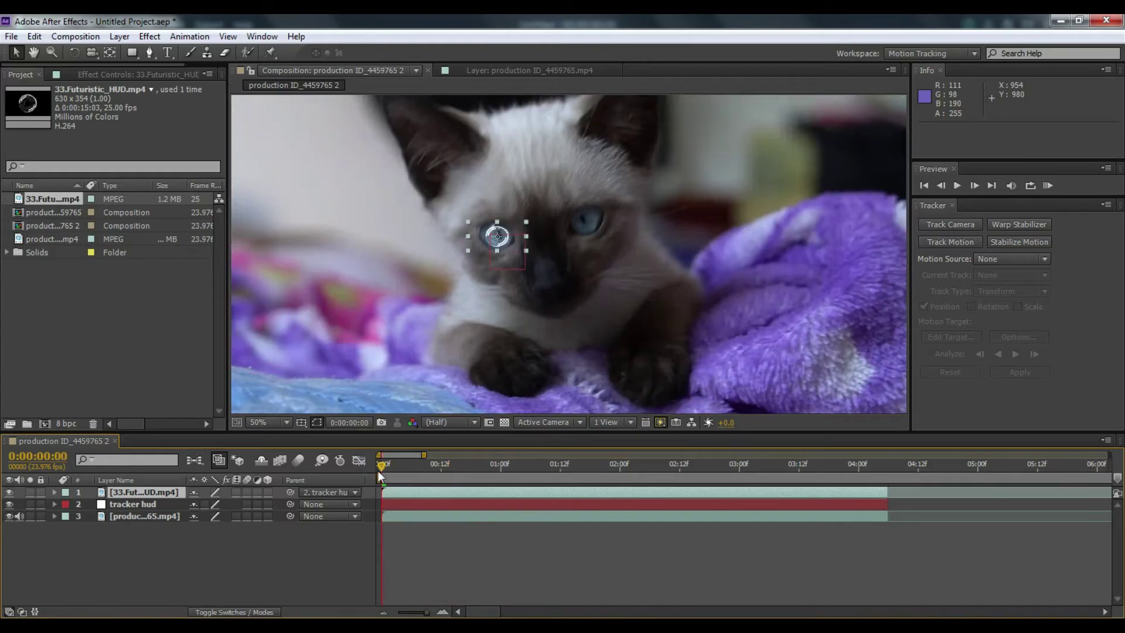
In the Effects workspace, search 'glow' and apply Glow to the 33.Futuristic_HUD.mp4 layer
left_click(474, 551)
left_click(914, 53)
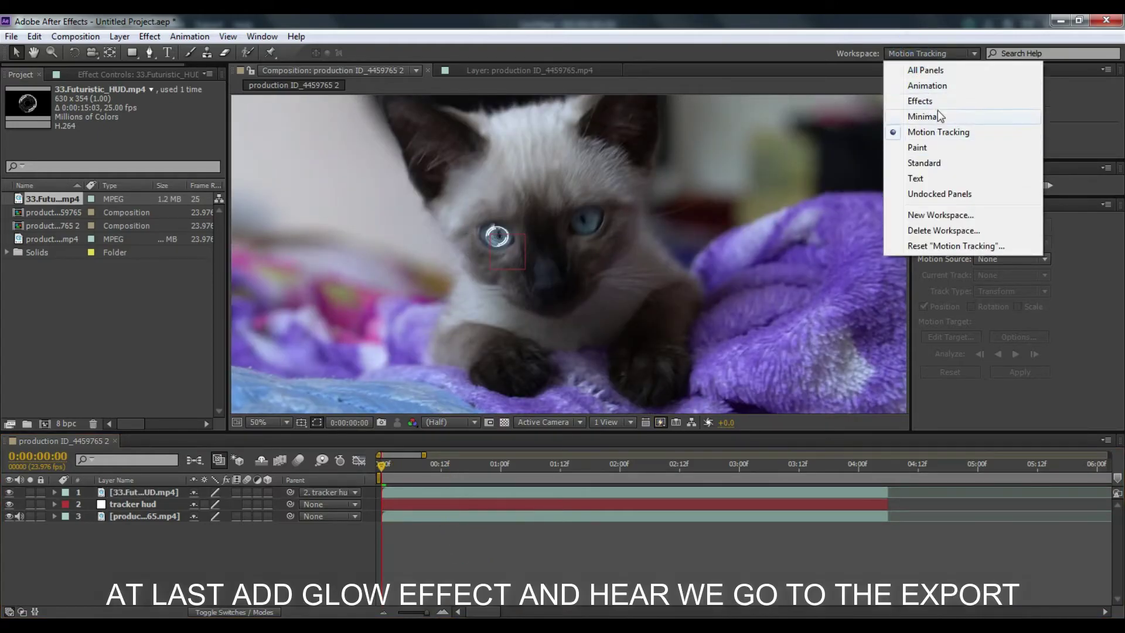
left_click(932, 101)
left_click(1012, 280)
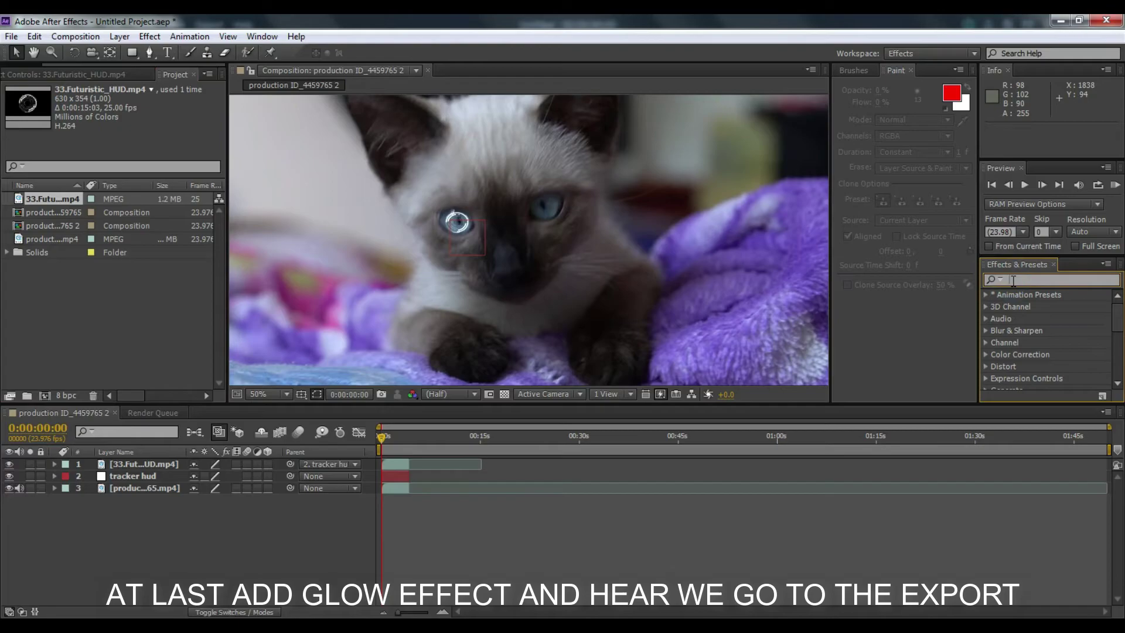
type("glow")
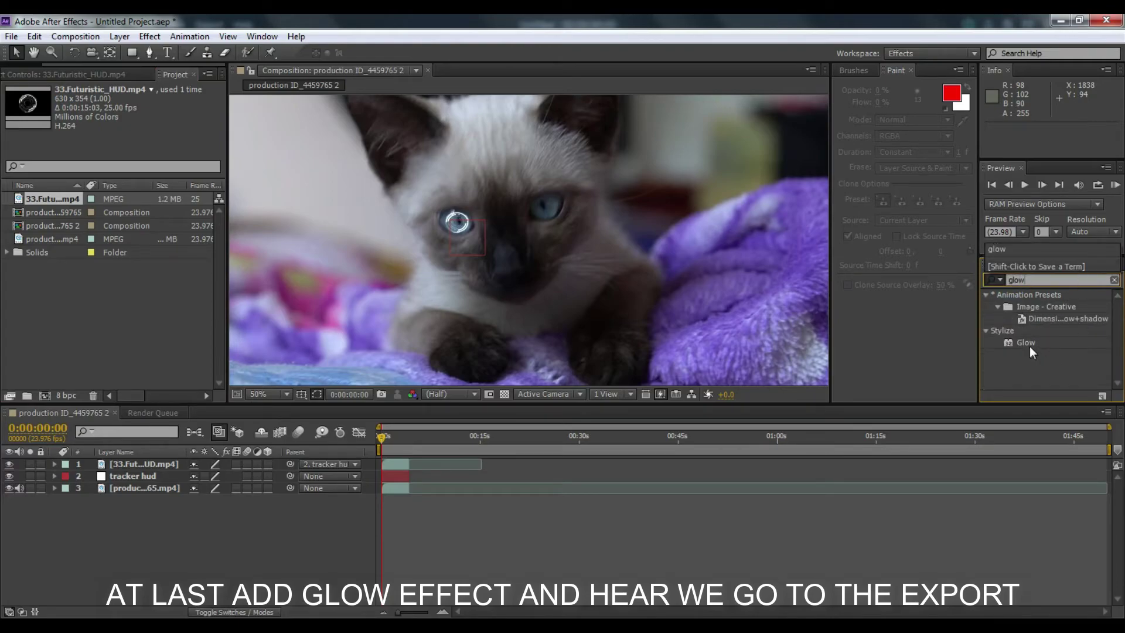
left_click_drag(1027, 343, 134, 464)
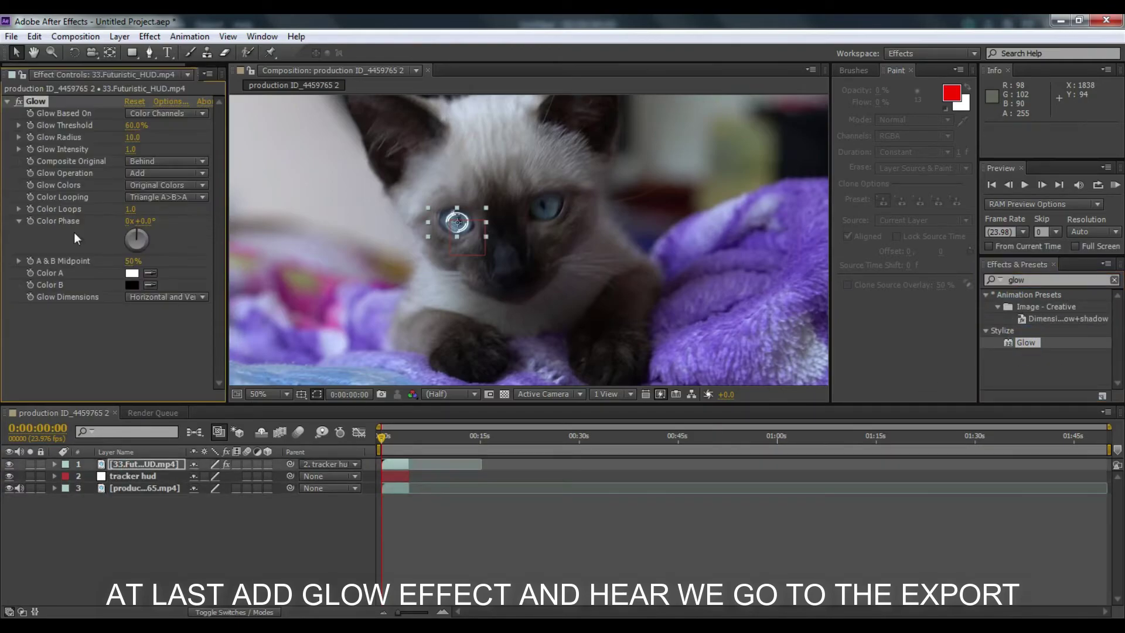
Keep Glow Based On at Color Channels, with Glow Threshold 73.6% and Glow Radius 19.4
left_click(55, 464)
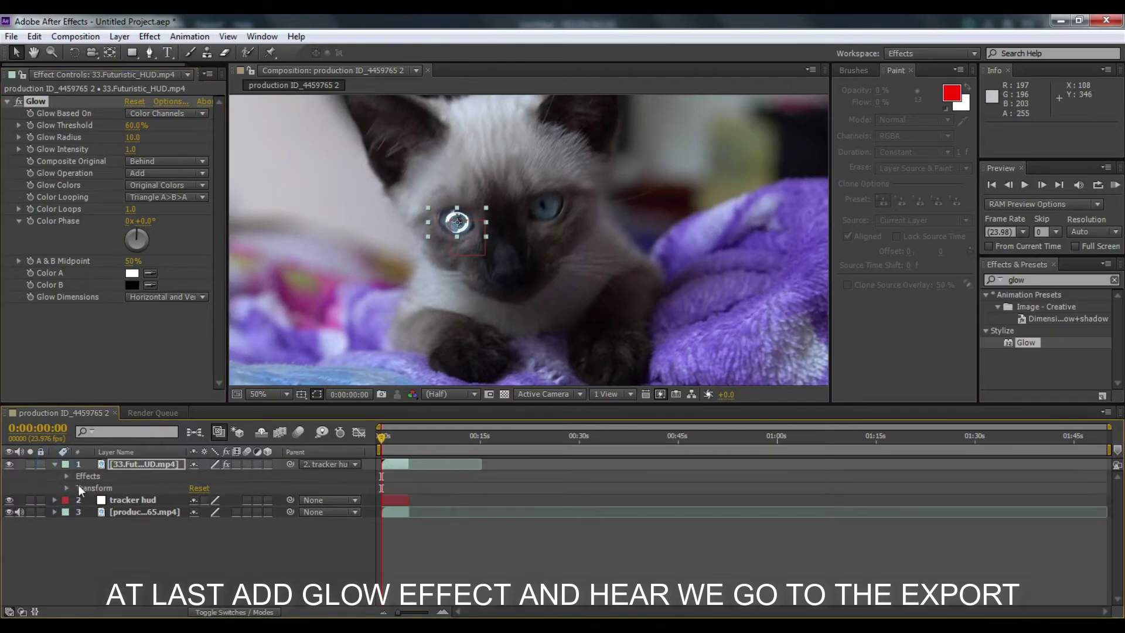
left_click(79, 477)
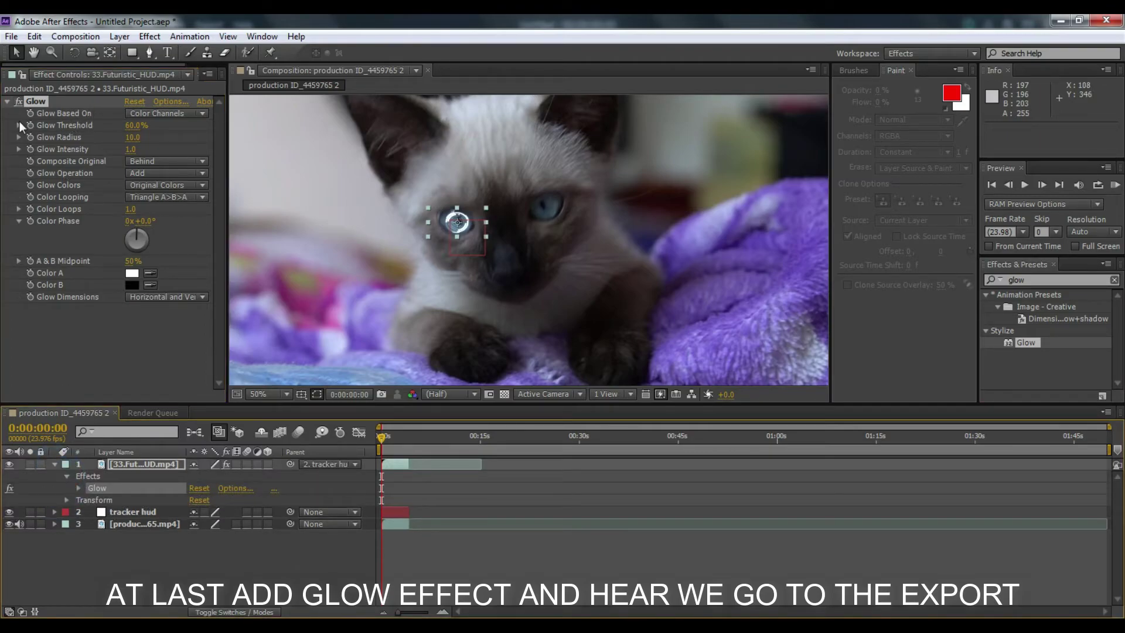
left_click(189, 111)
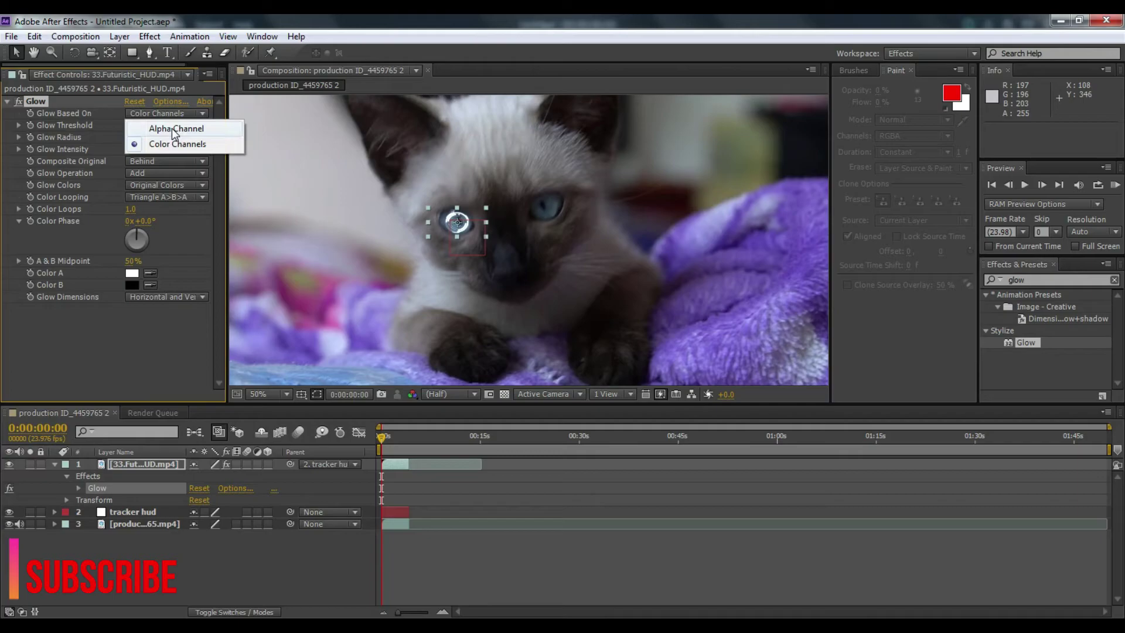
left_click(18, 125)
left_click_drag(136, 144, 157, 144)
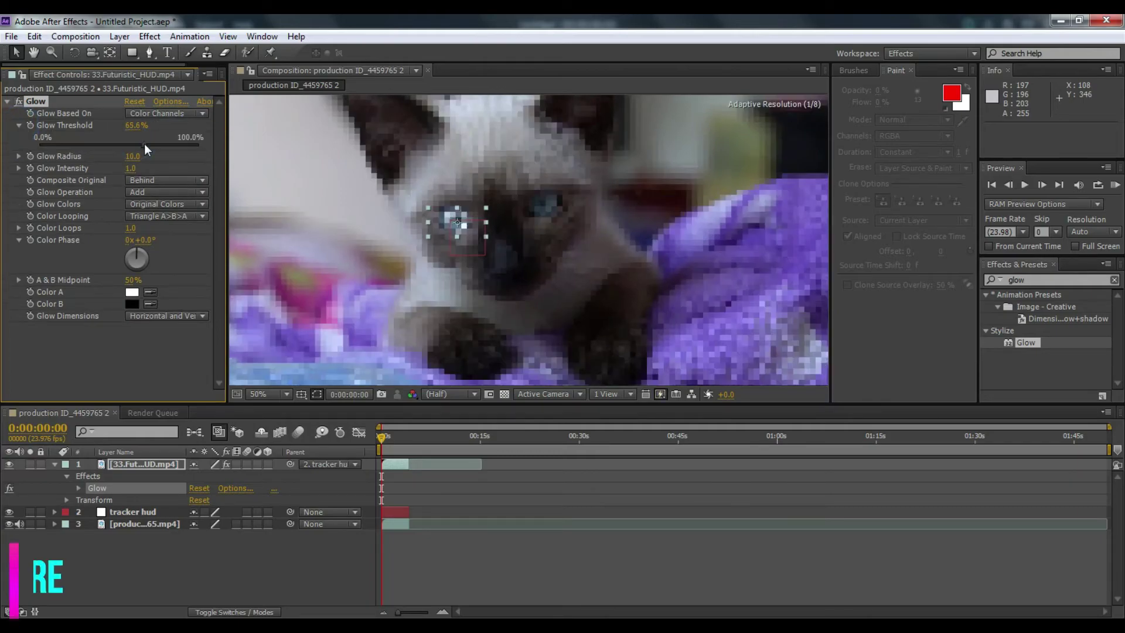
left_click(19, 157)
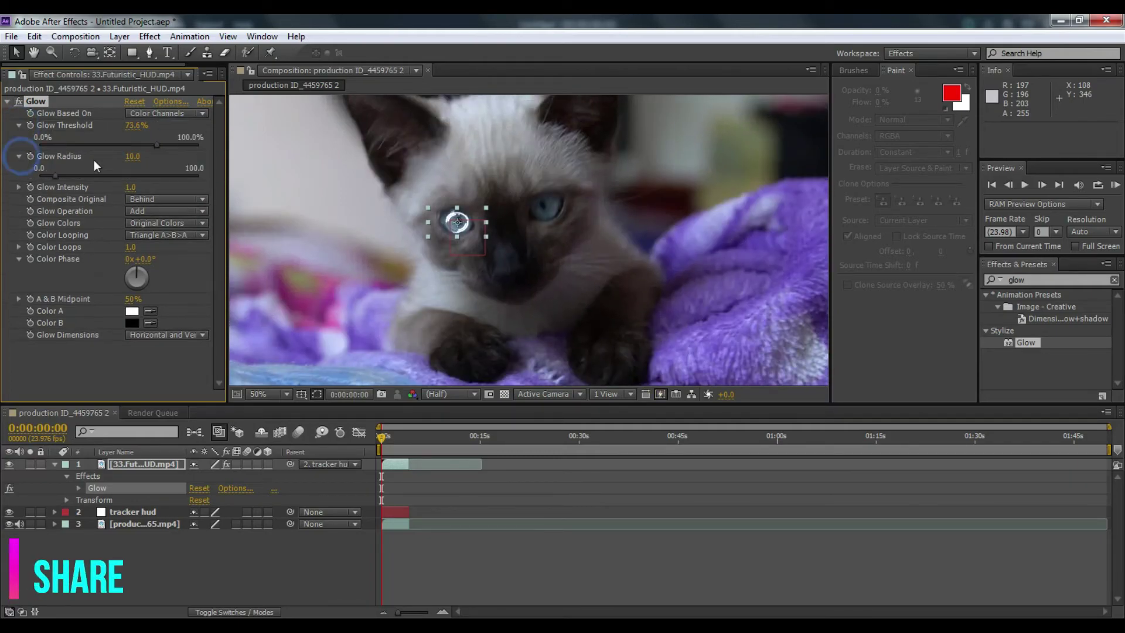
left_click_drag(57, 175, 70, 174)
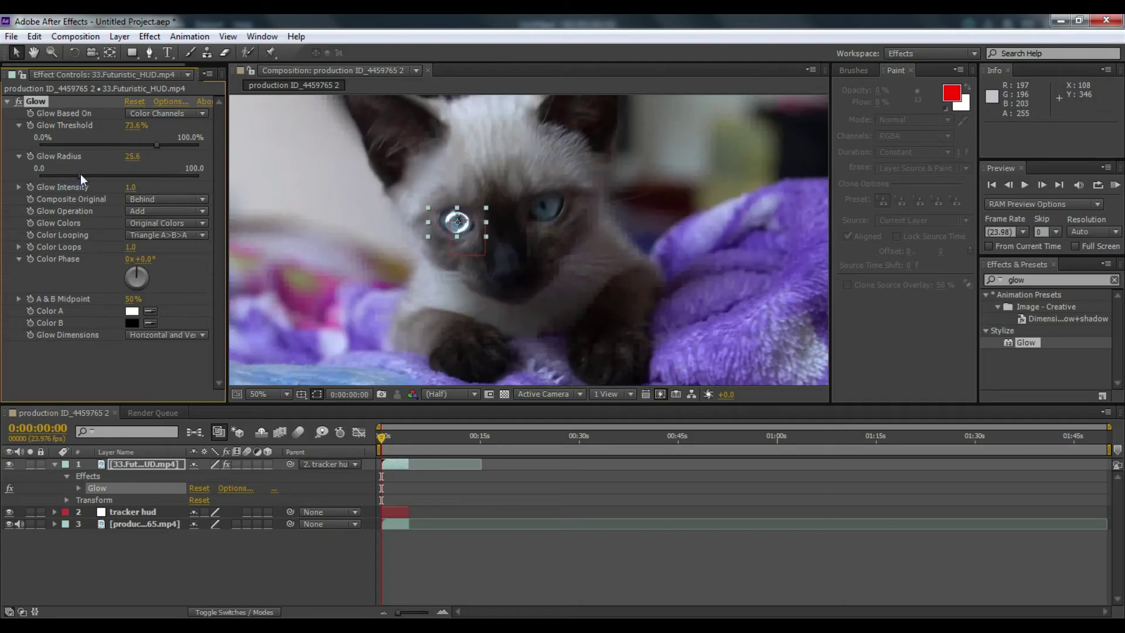
left_click(443, 546)
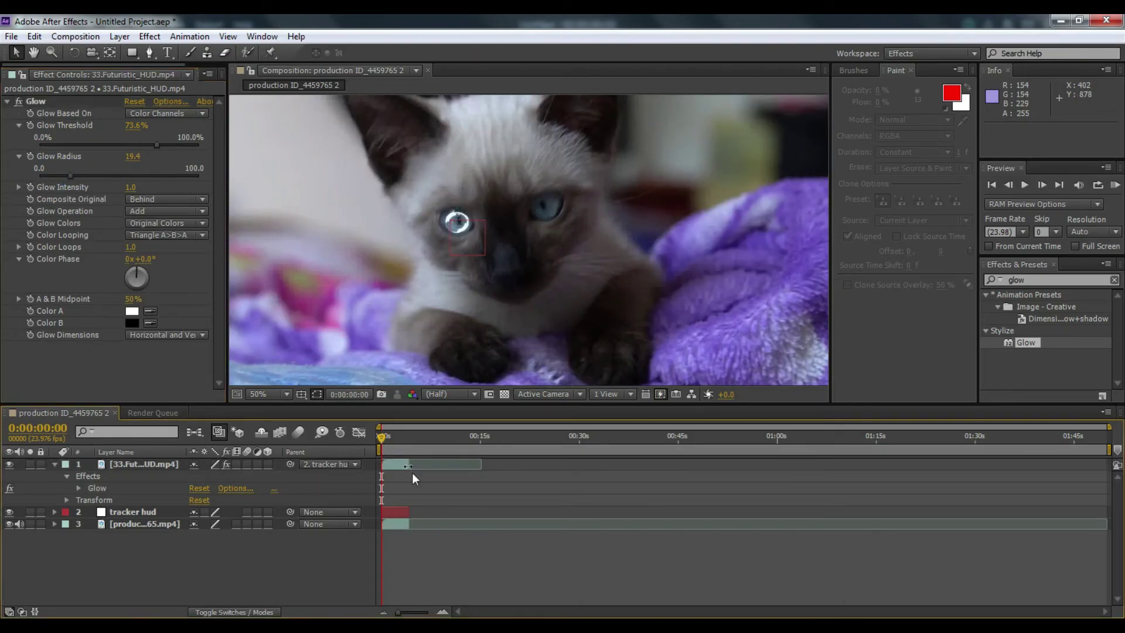
left_click_drag(384, 440, 388, 437)
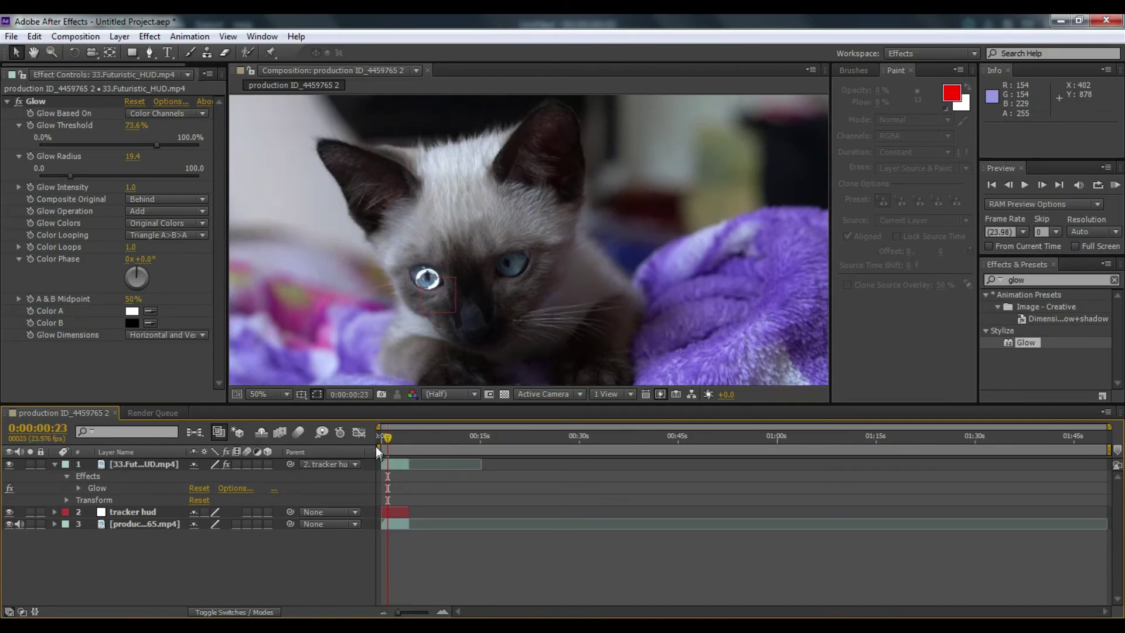